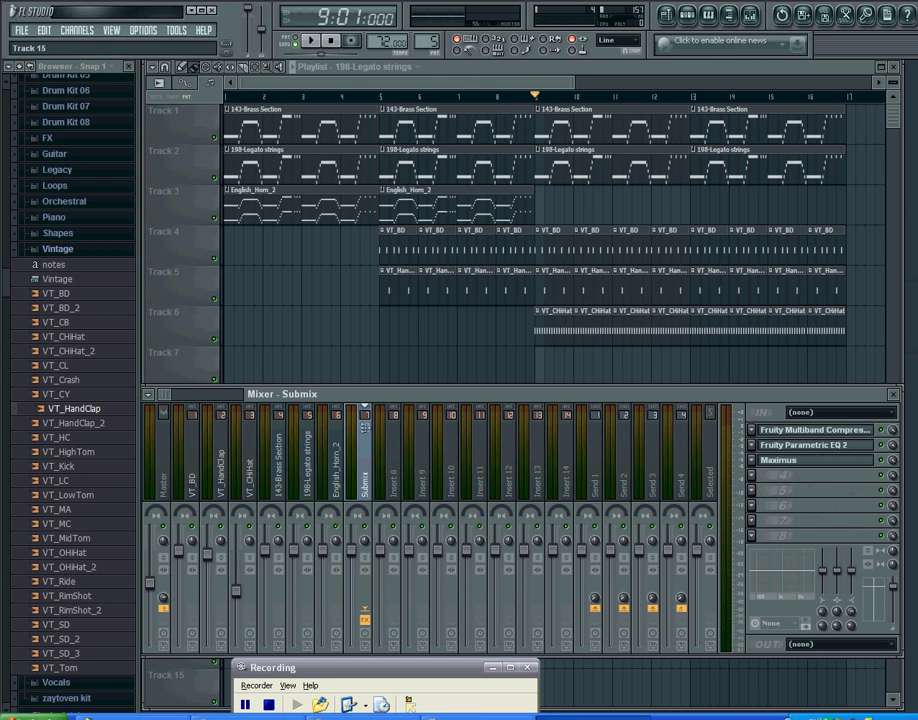
# Create a Master Volume automation clip on Track 7 from the Master channel's volume fader
pyautogui.moveTo(580, 396); pyautogui.dragTo(580, 401)
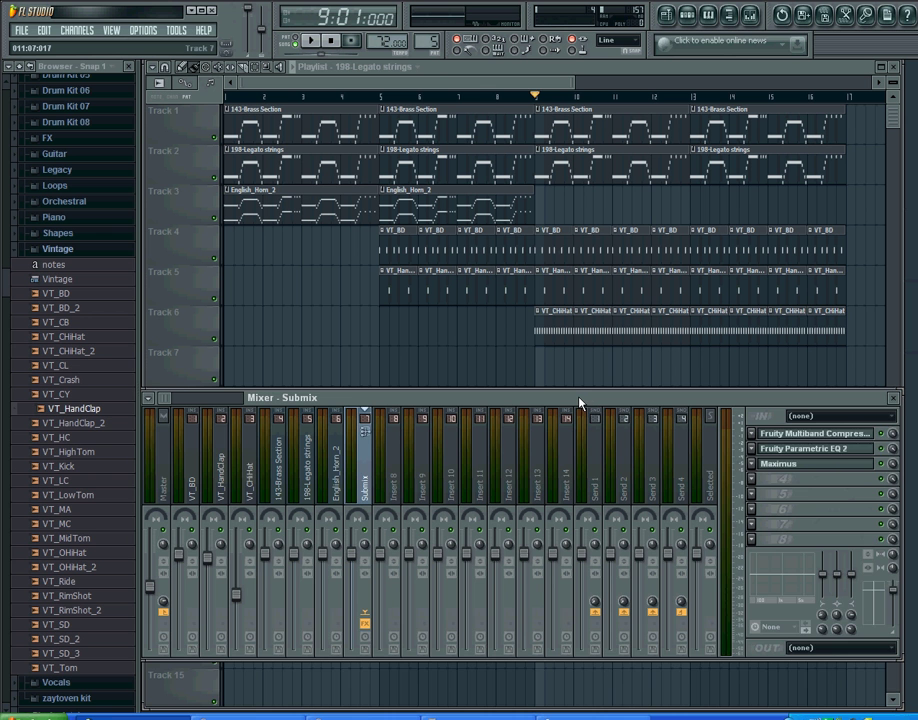
pyautogui.moveTo(580, 403); pyautogui.dragTo(576, 440)
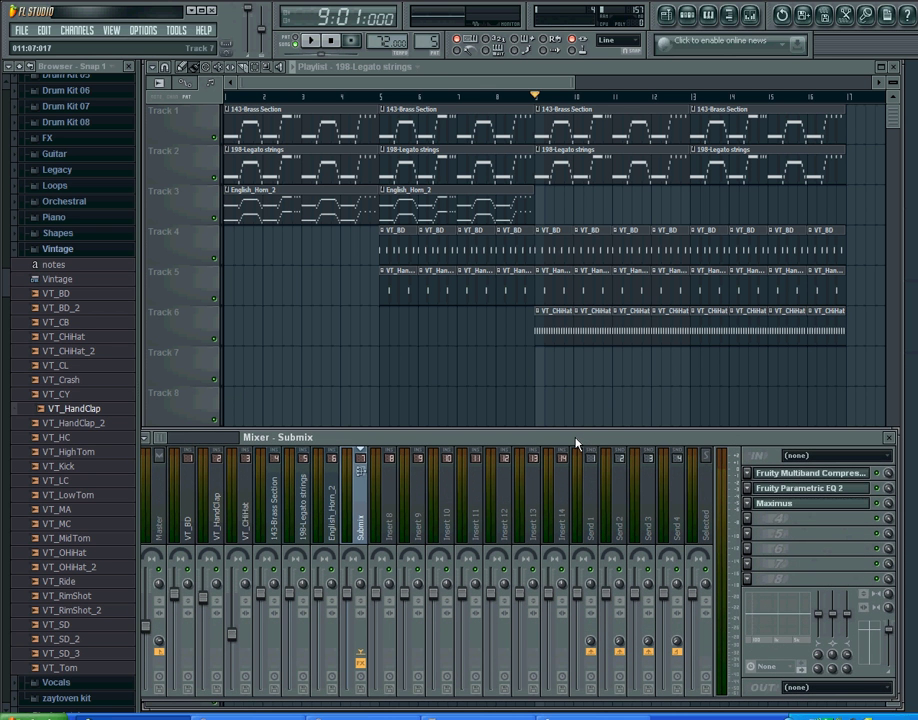
pyautogui.moveTo(576, 443); pyautogui.dragTo(574, 481)
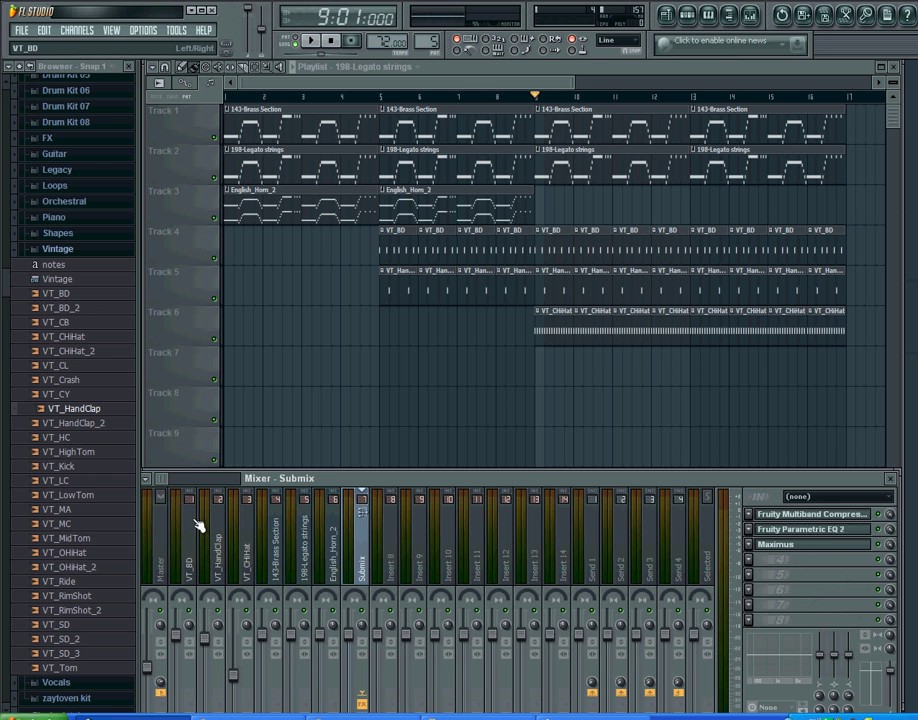
pyautogui.moveTo(371, 479); pyautogui.dragTo(375, 416)
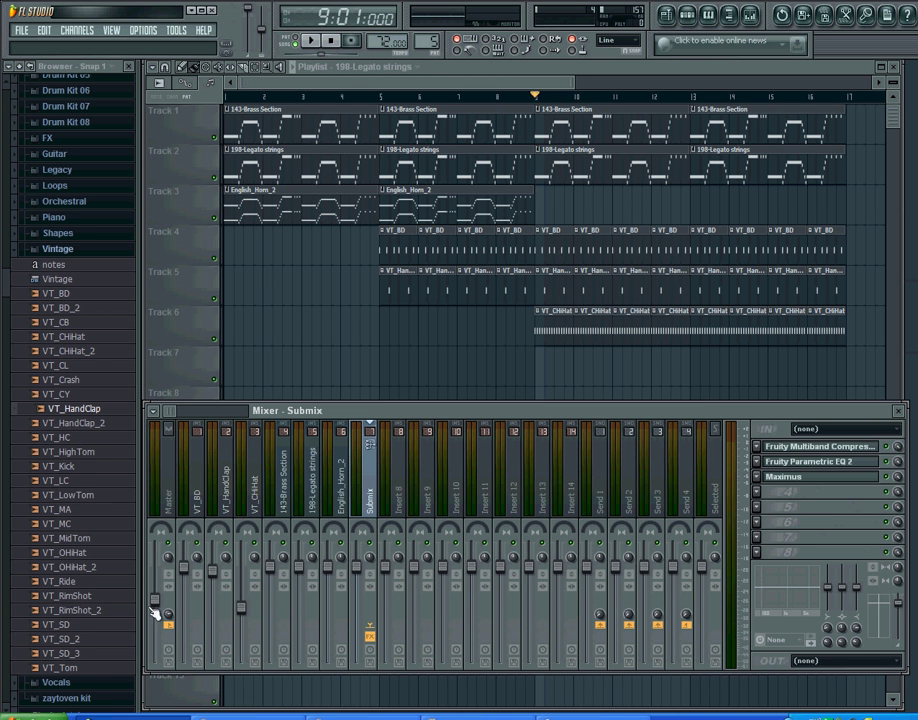
pyautogui.click(171, 481)
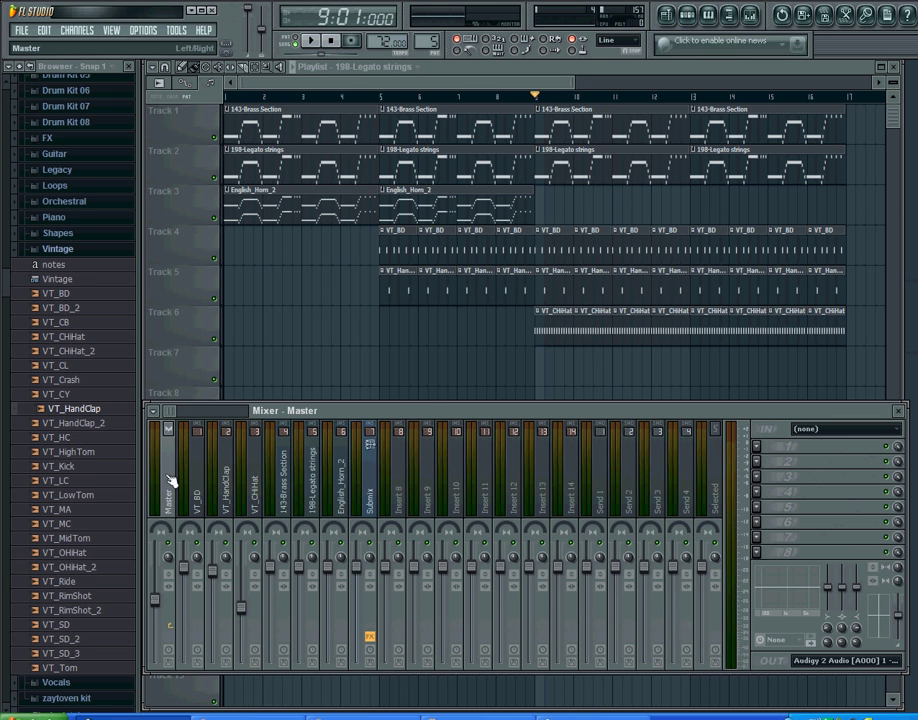
pyautogui.rightClick(157, 604)
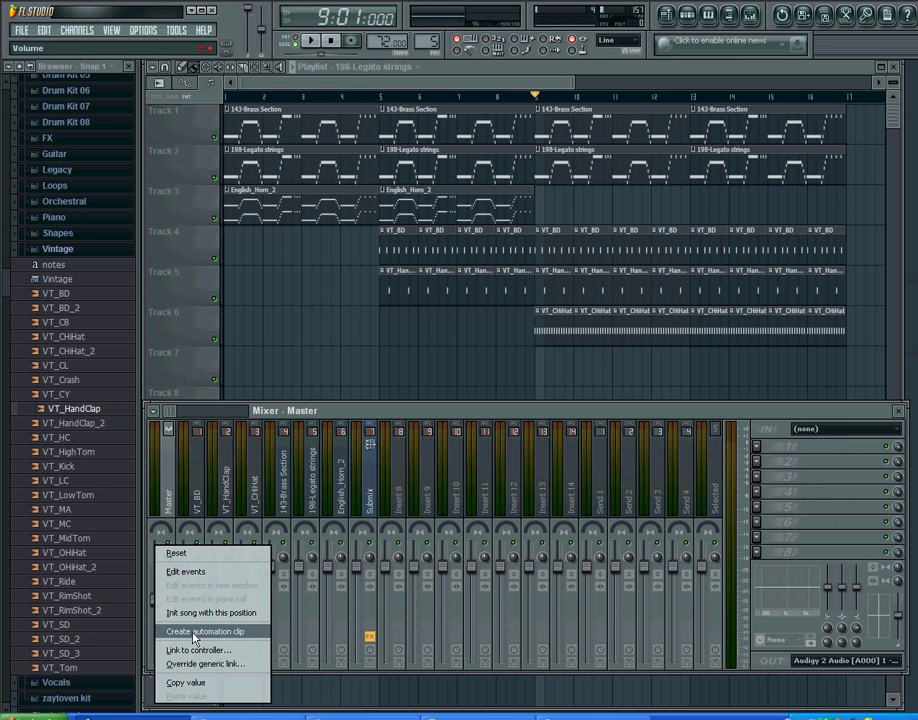
pyautogui.click(195, 632)
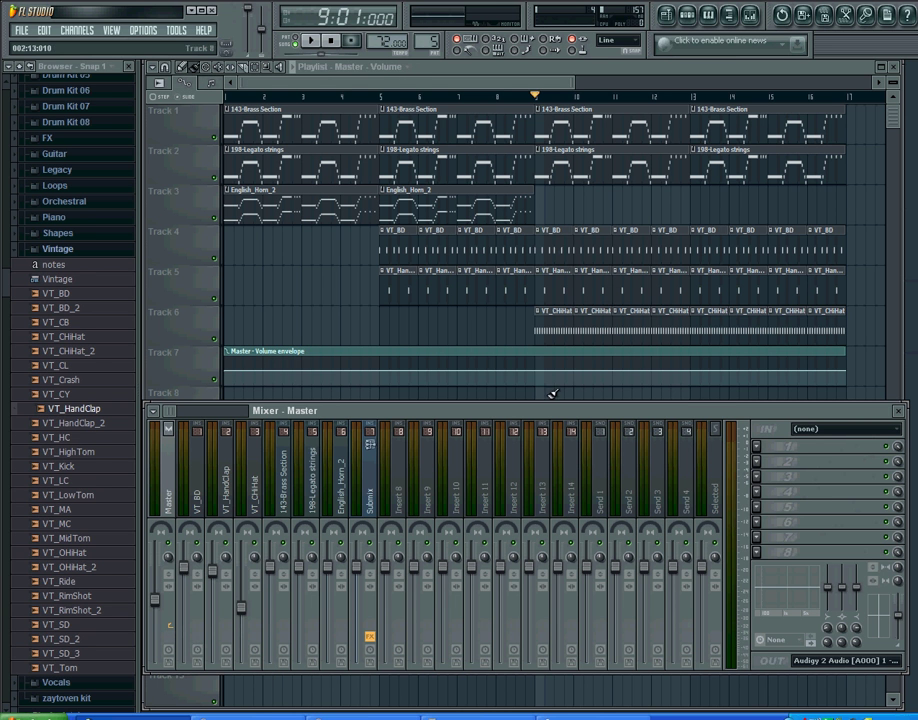
# Add an envelope point at bar 13 and lower the end point so the volume fades out by bar 17
pyautogui.click(898, 410)
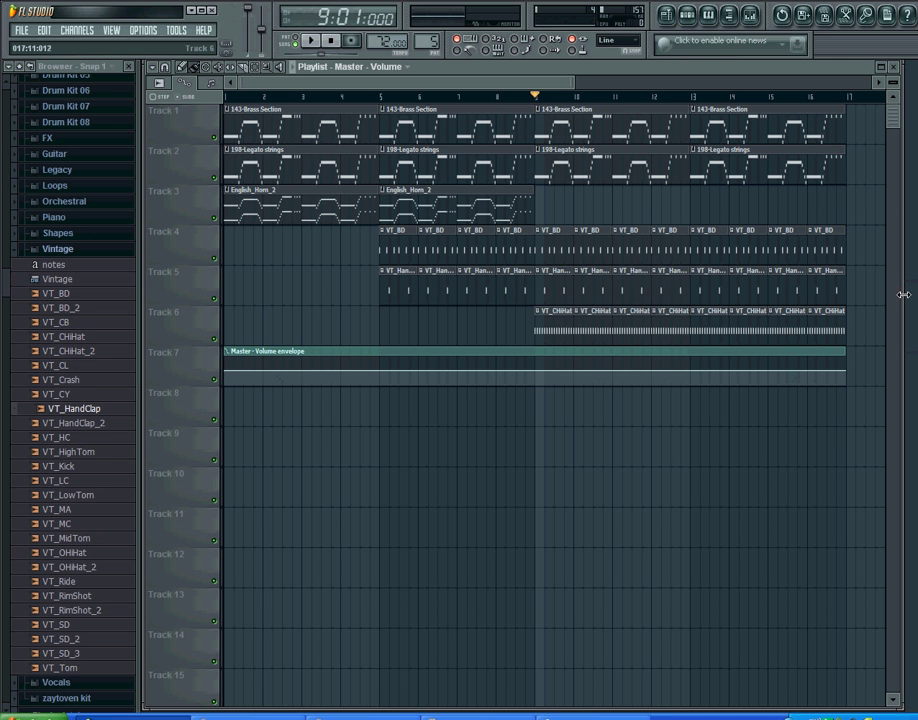
pyautogui.click(692, 96)
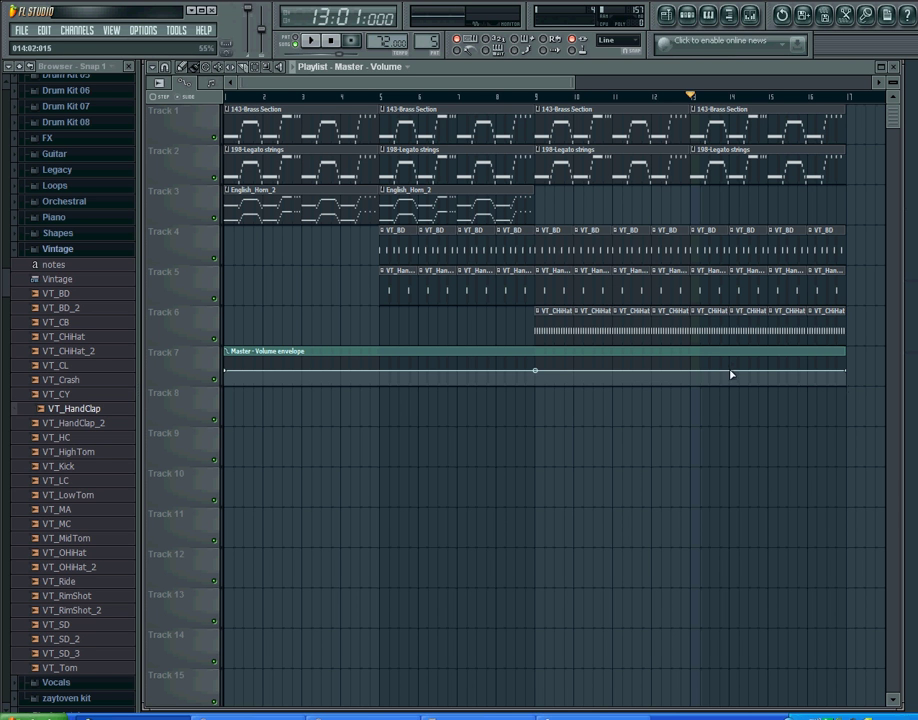
pyautogui.rightClick(692, 372)
pyautogui.rightClick(692, 372)
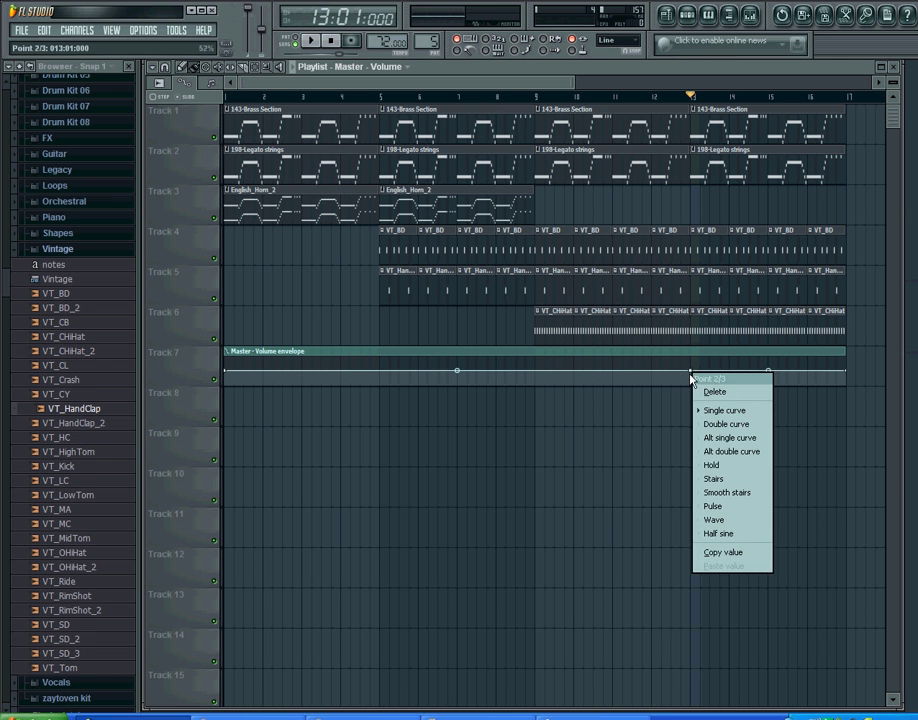
pyautogui.click(645, 426)
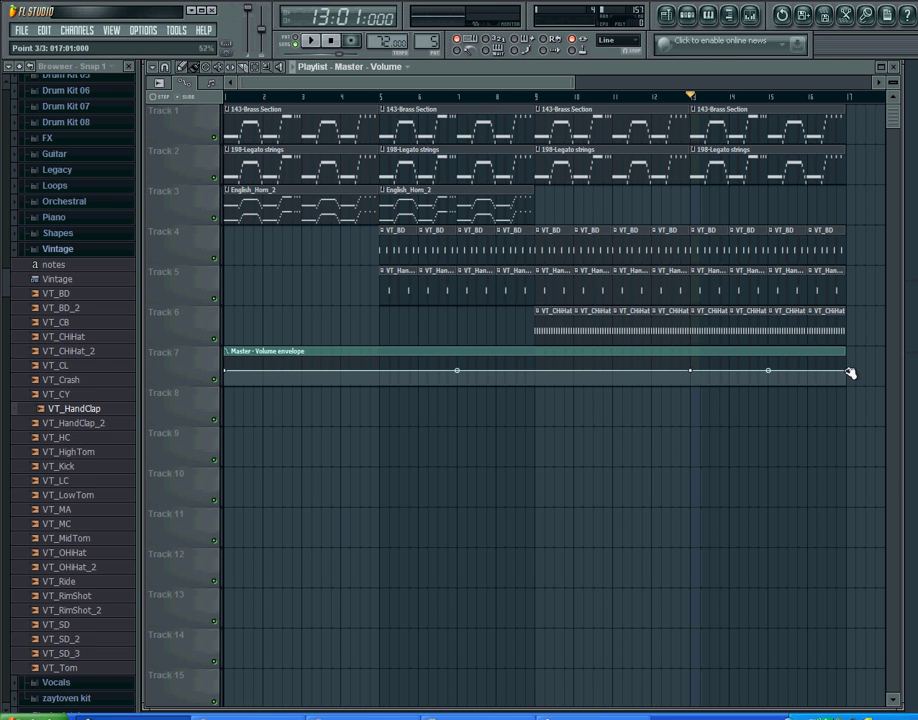
pyautogui.moveTo(850, 371); pyautogui.dragTo(851, 386)
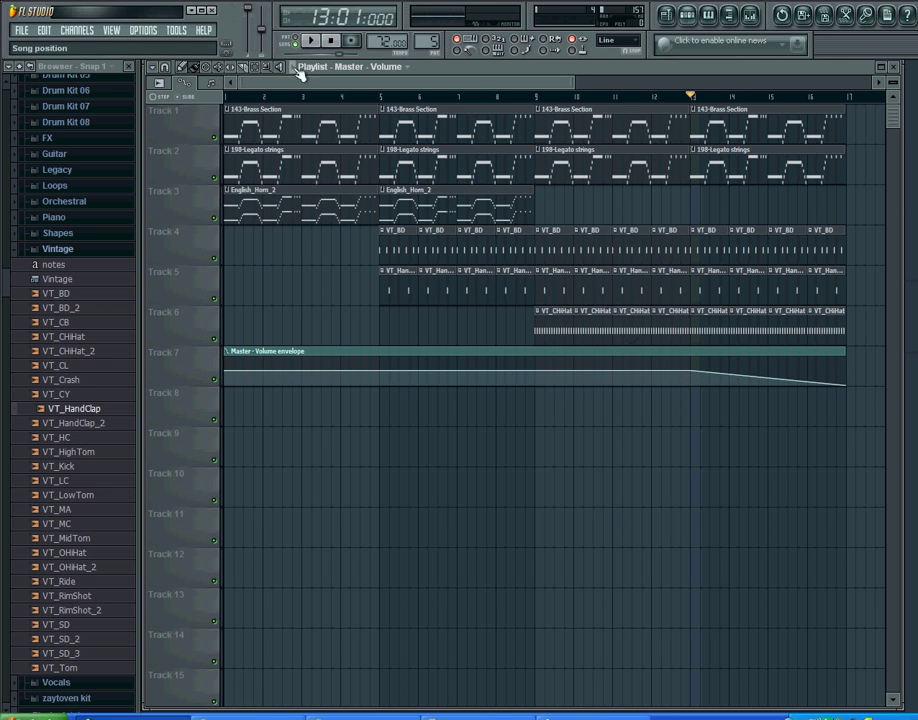
pyautogui.click(537, 97)
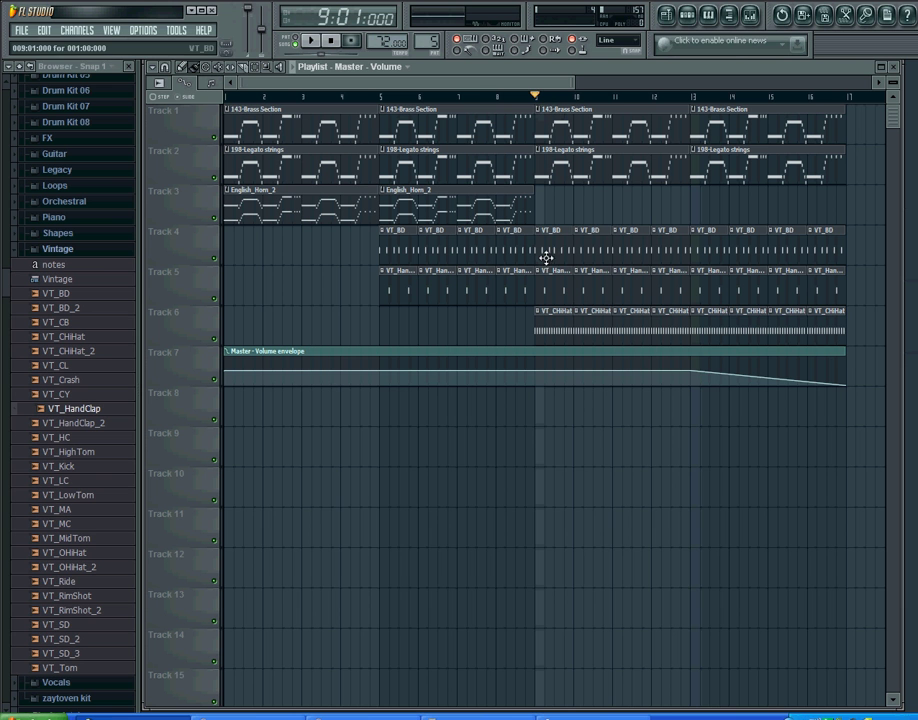
pyautogui.click(318, 42)
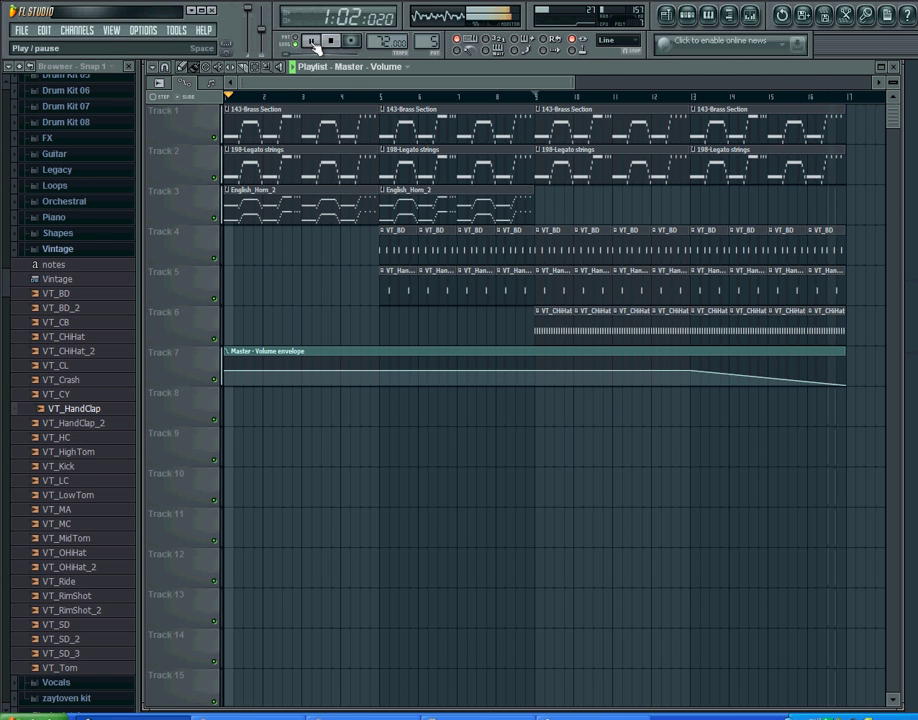
pyautogui.click(334, 44)
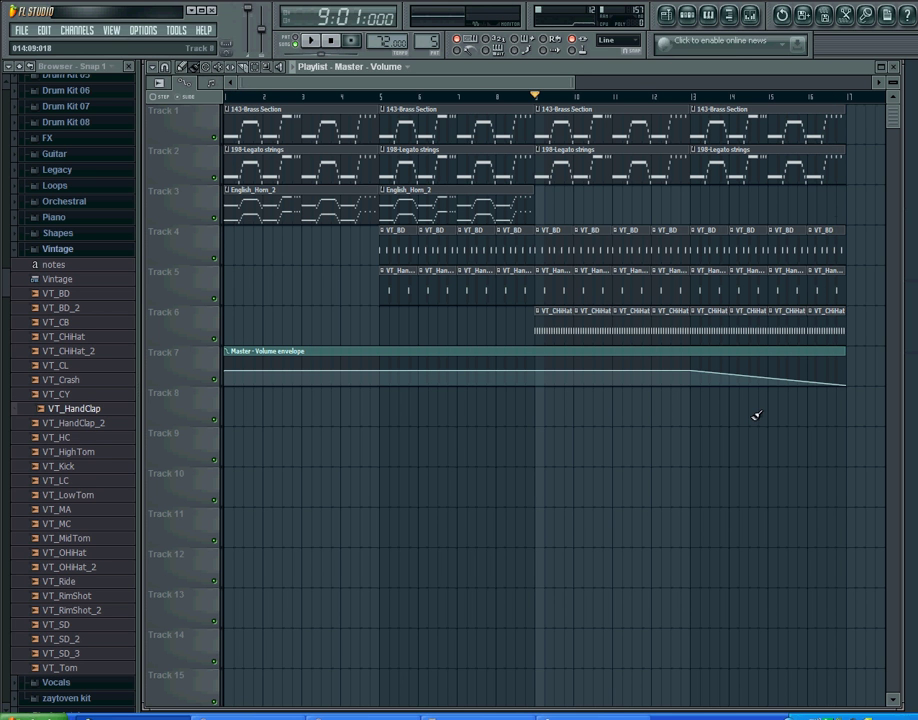
pyautogui.click(693, 101)
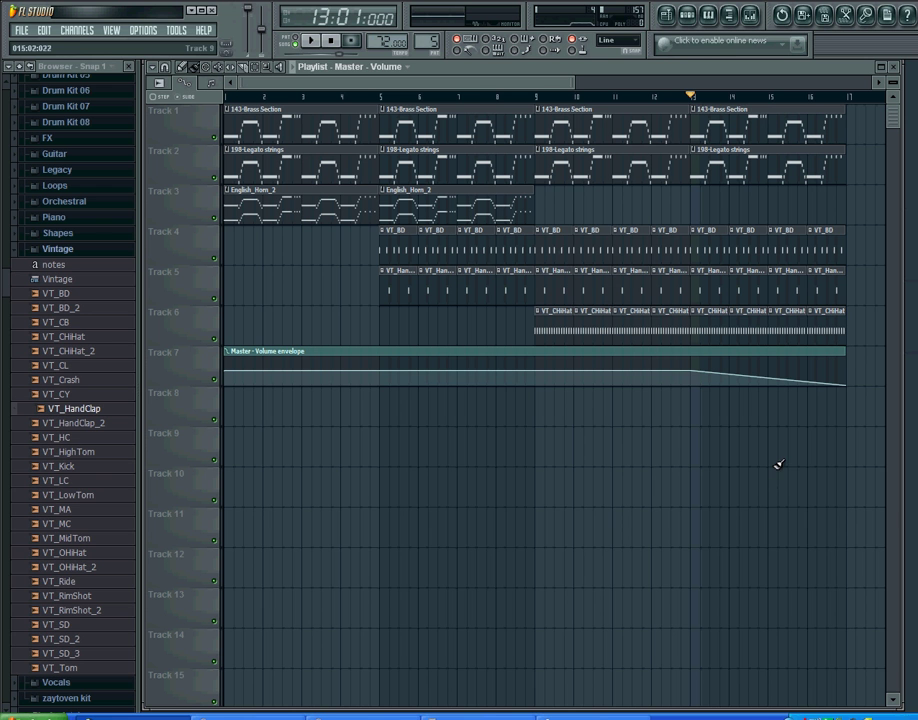
pyautogui.moveTo(766, 371)
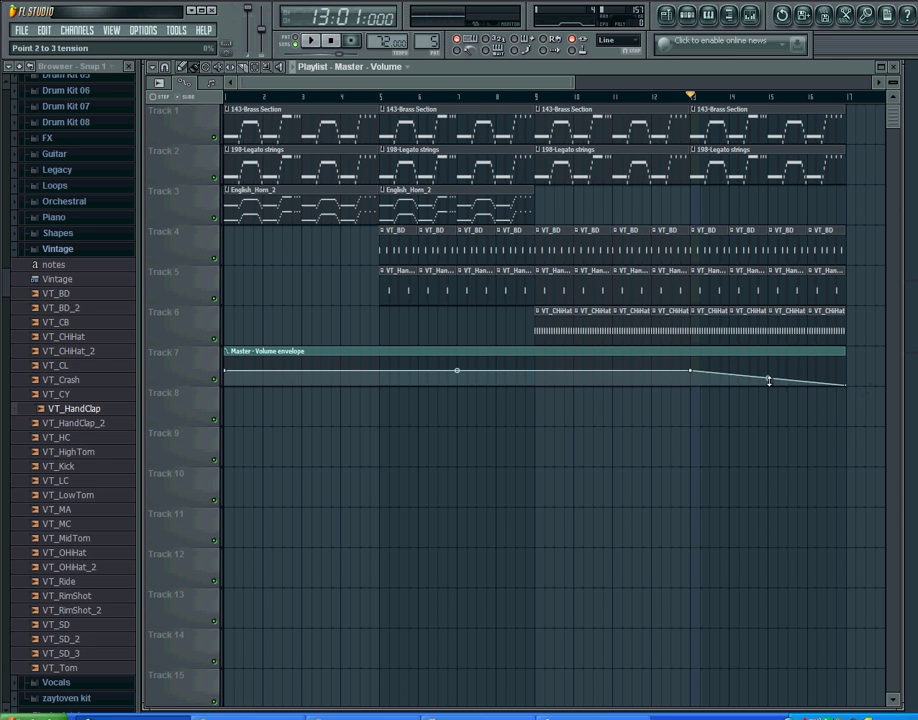
# Curve the fade after bar 13, play it back, then delete the Master Volume automation clip
pyautogui.moveTo(768, 378); pyautogui.dragTo(768, 366)
pyautogui.moveTo(695, 373); pyautogui.dragTo(779, 385)
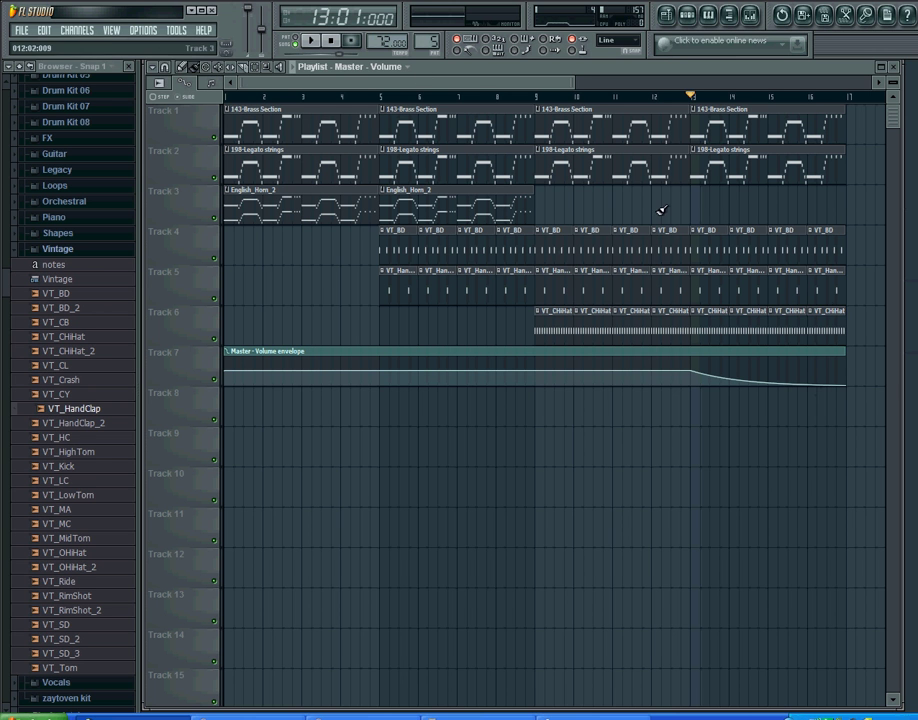
pyautogui.click(311, 42)
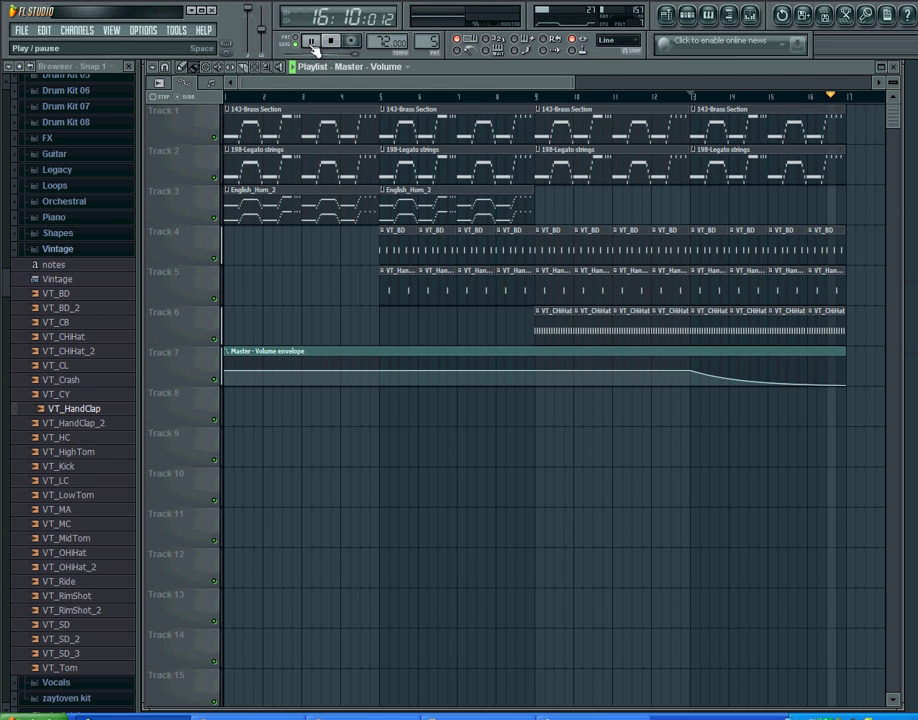
pyautogui.click(333, 41)
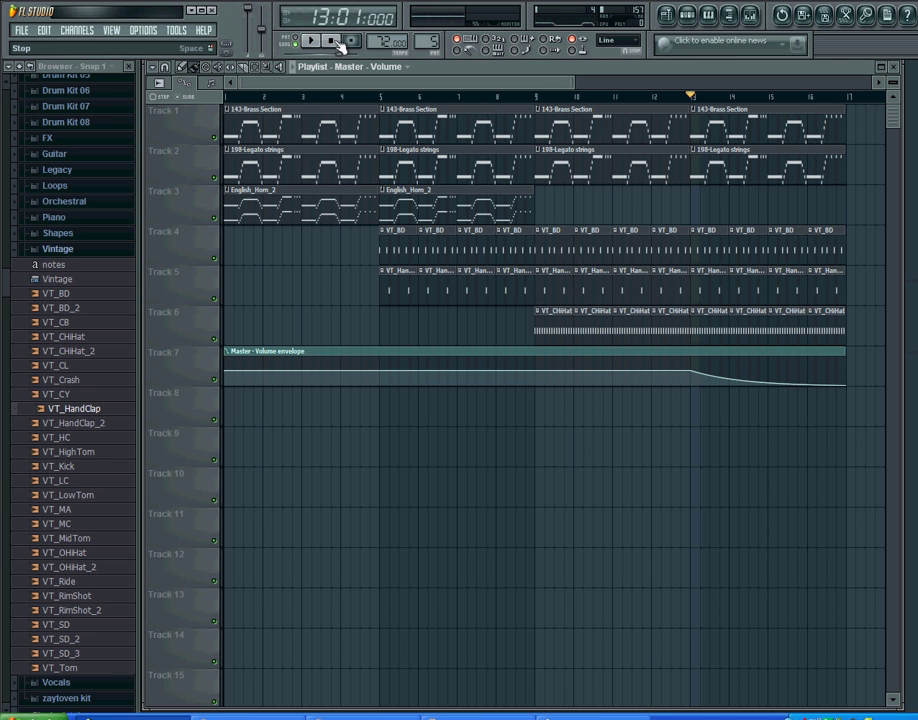
pyautogui.rightClick(304, 363)
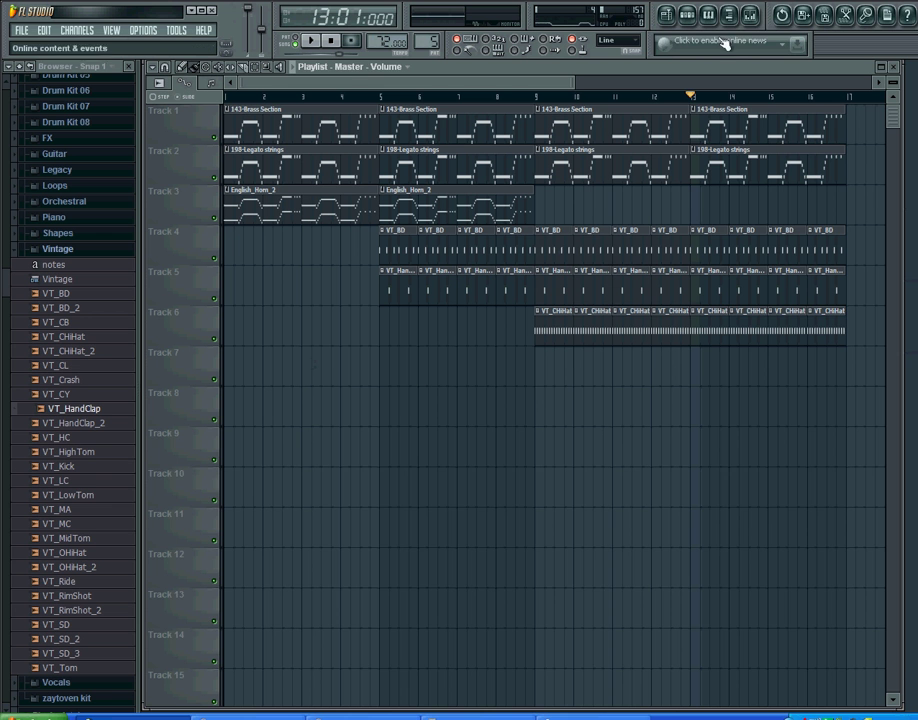
# Load Fruity Filter into the Master channel's first effect slot
pyautogui.click(751, 14)
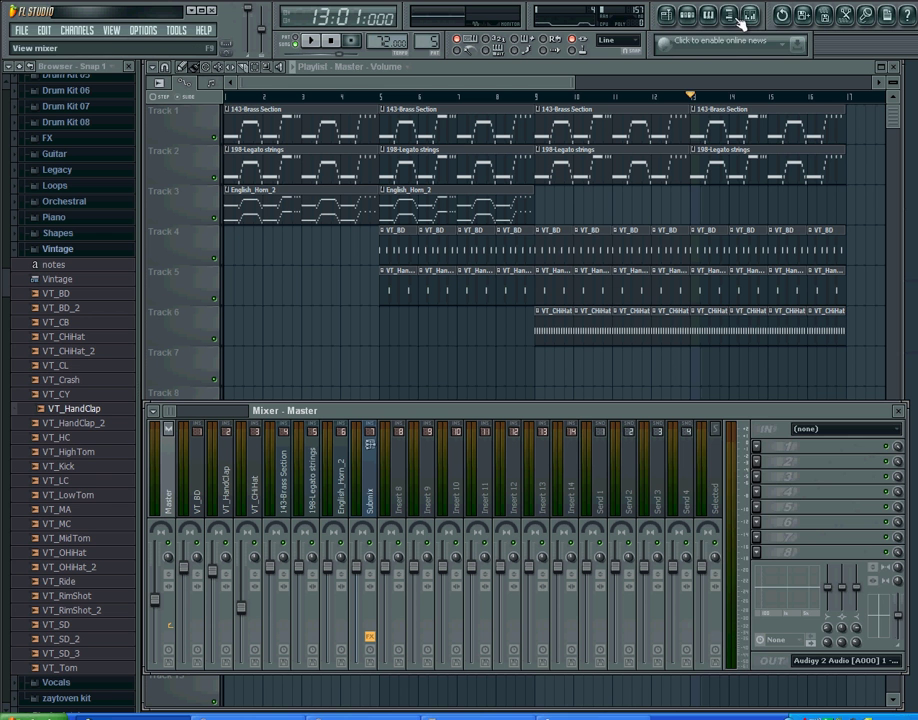
pyautogui.click(775, 447)
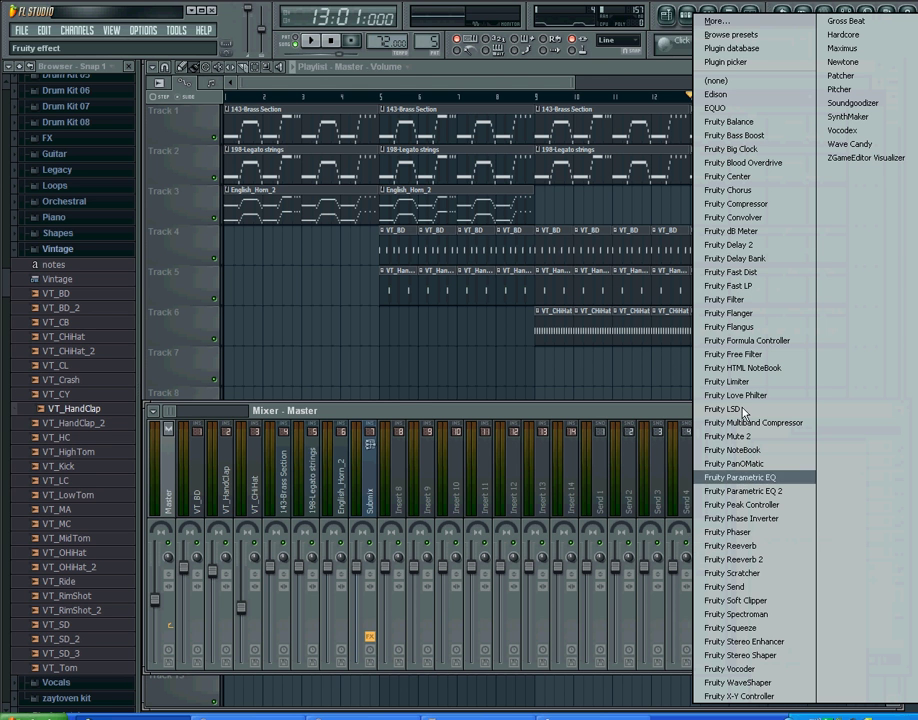
pyautogui.click(712, 302)
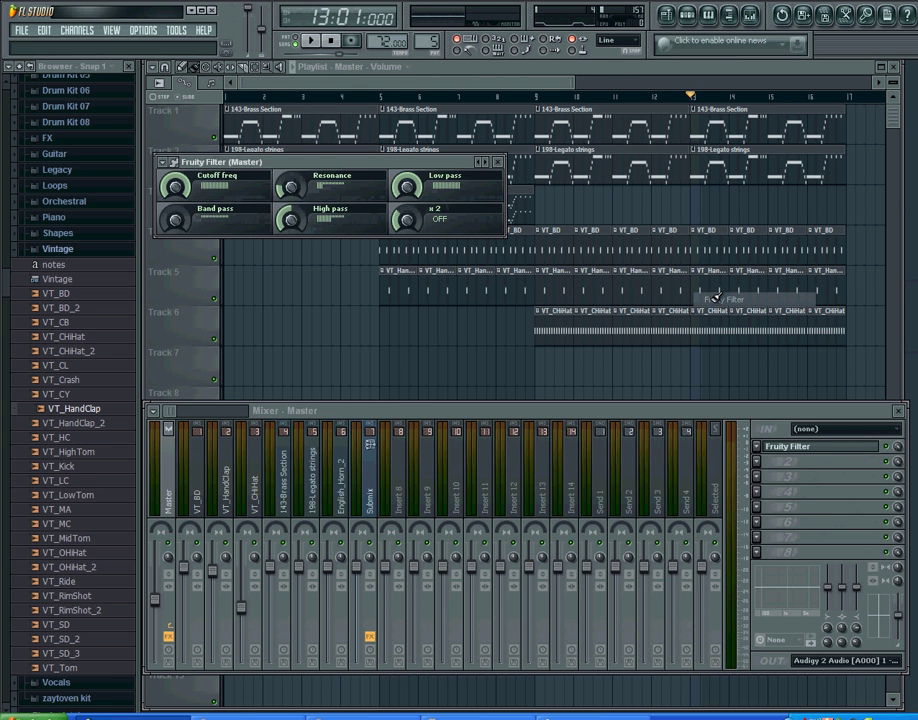
pyautogui.click(497, 161)
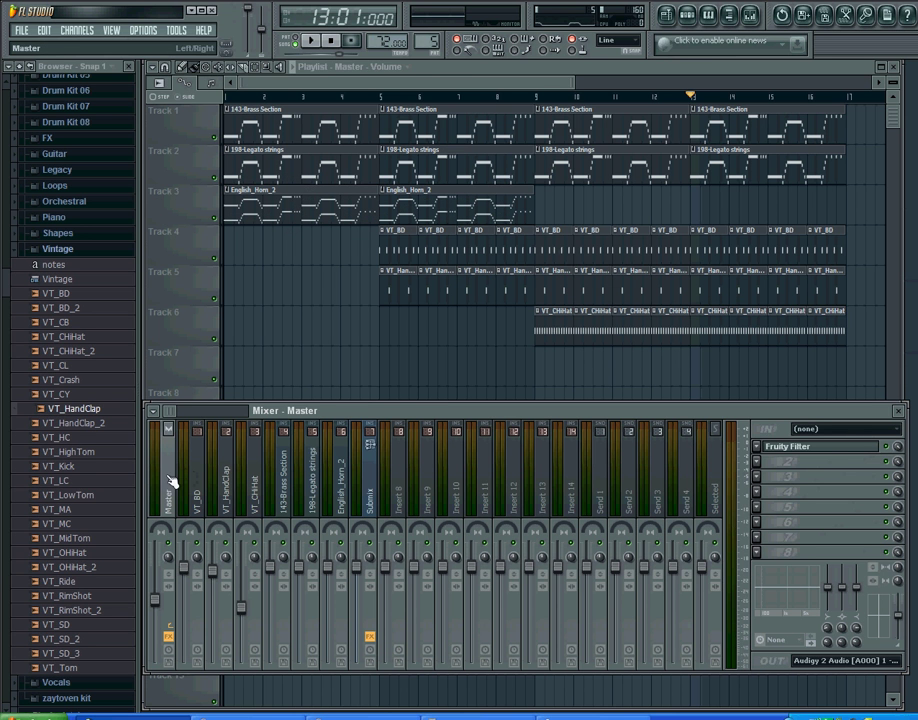
# Add Fruity Reeverb to the Master channel's second effect slot
pyautogui.click(376, 492)
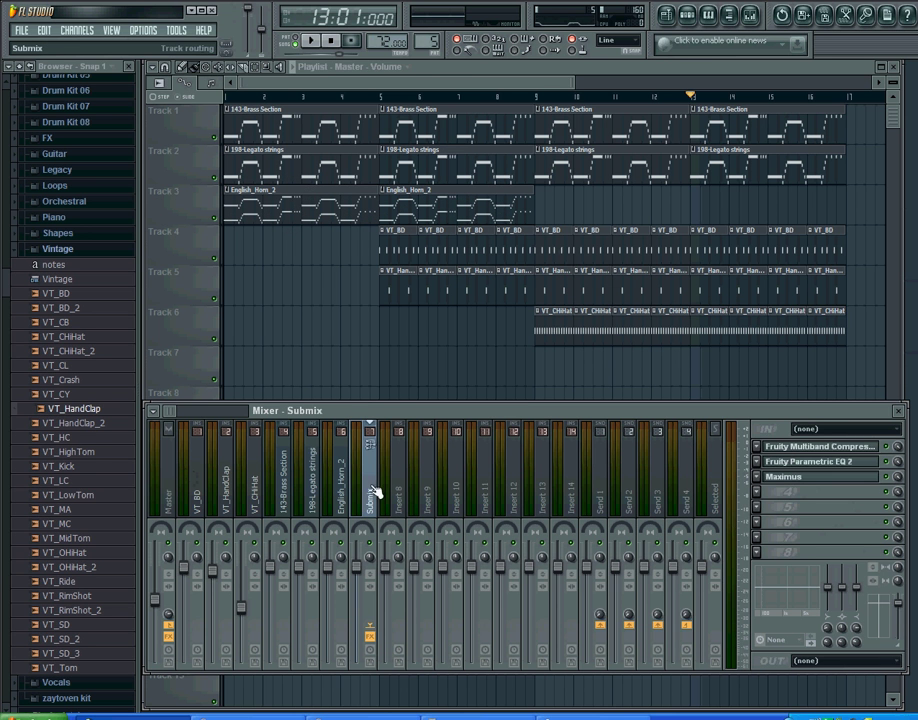
pyautogui.click(170, 492)
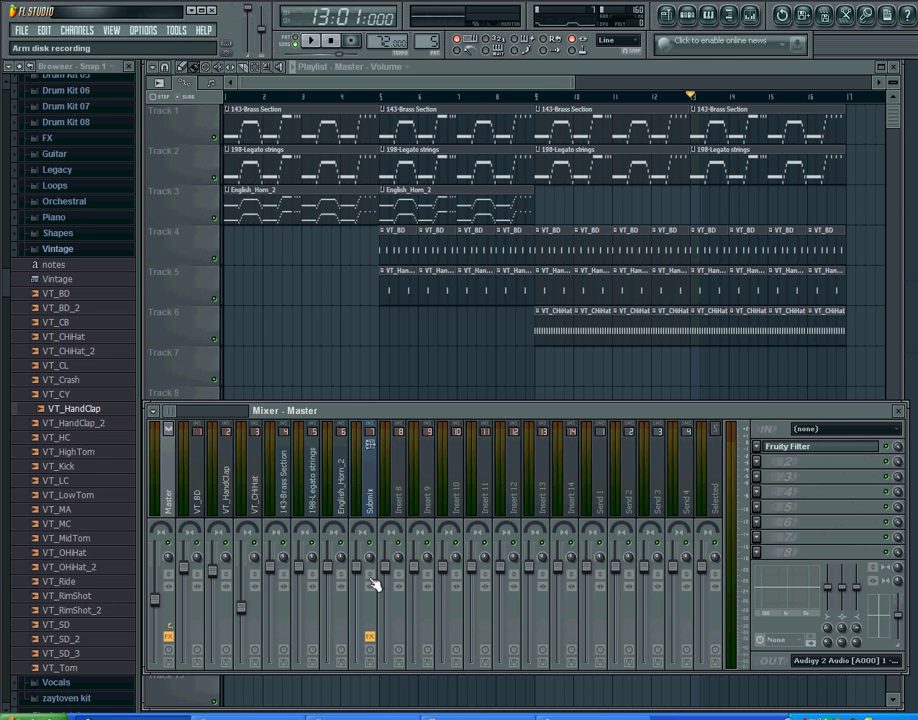
pyautogui.click(758, 463)
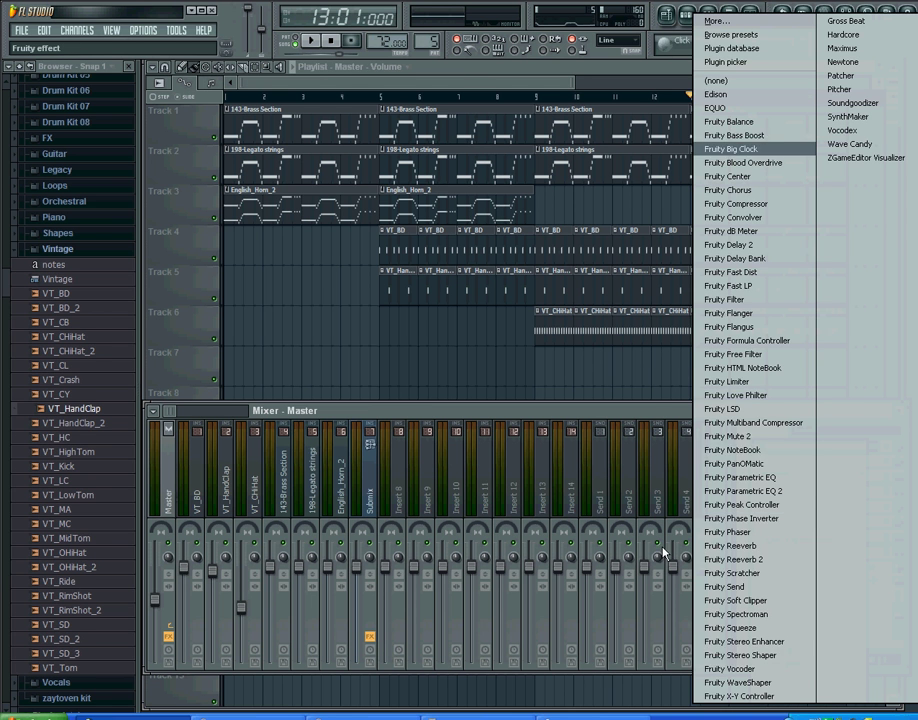
pyautogui.click(736, 545)
pyautogui.click(421, 196)
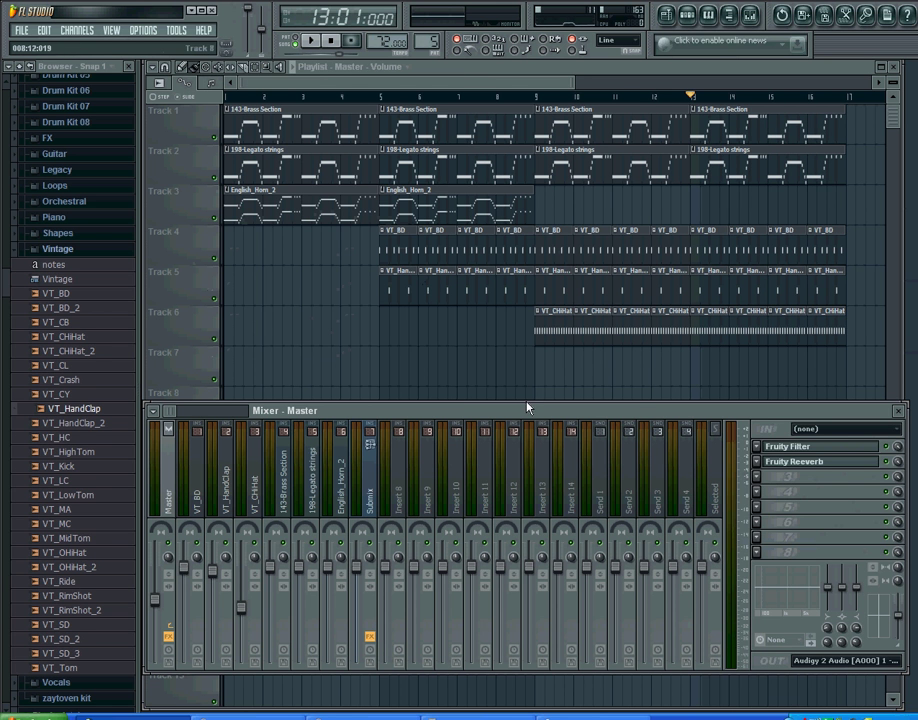
pyautogui.moveTo(528, 416); pyautogui.dragTo(529, 455)
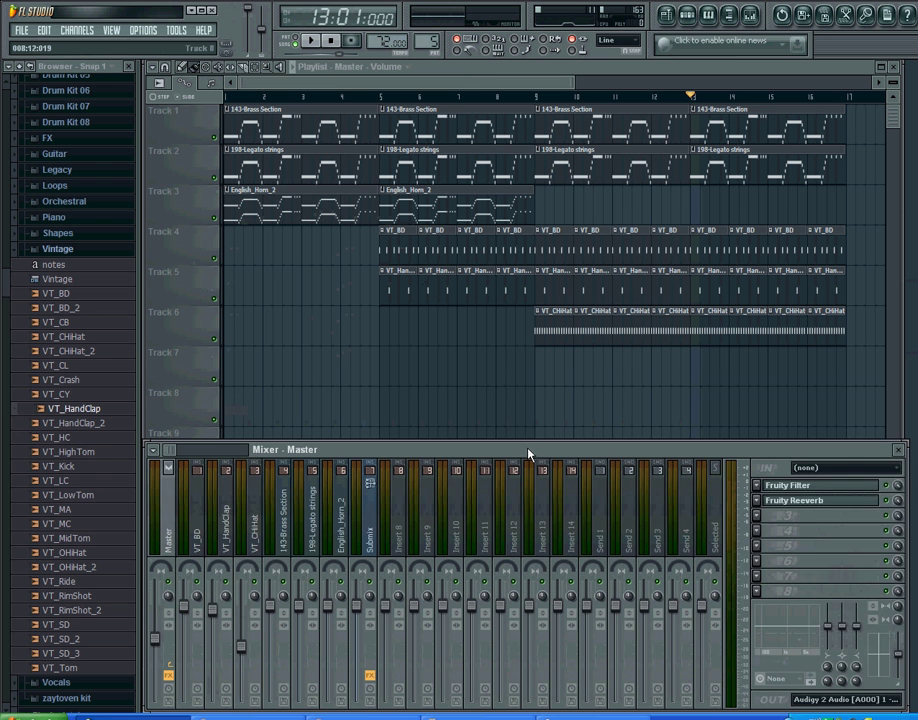
# Create mix-level automation clips for Fruity Filter on Track 7 and Fruity Reeverb on Track 8
pyautogui.rightClick(897, 489)
pyautogui.click(790, 453)
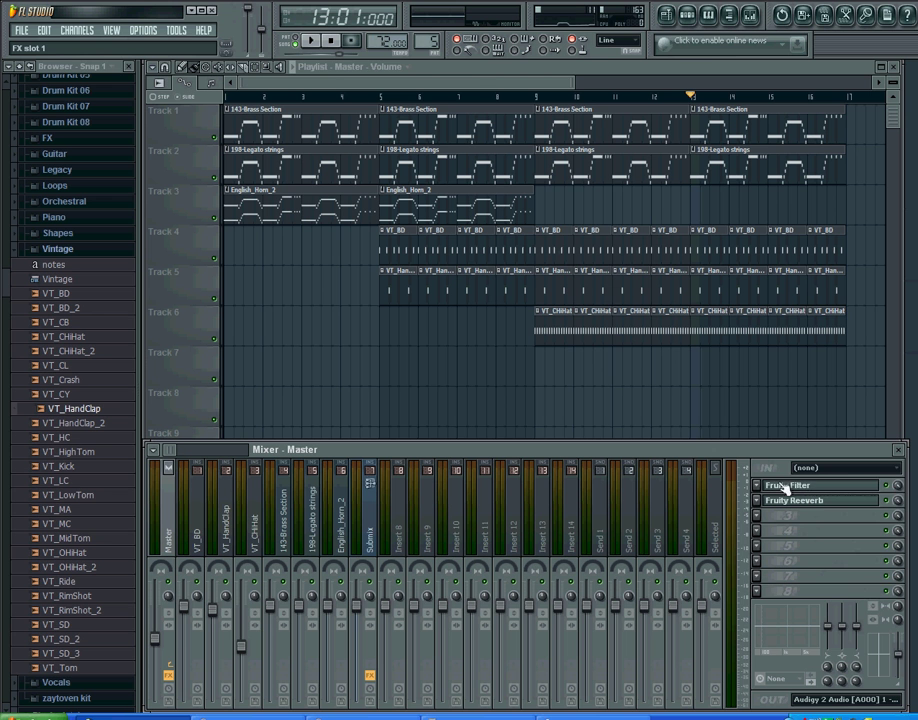
pyautogui.rightClick(897, 489)
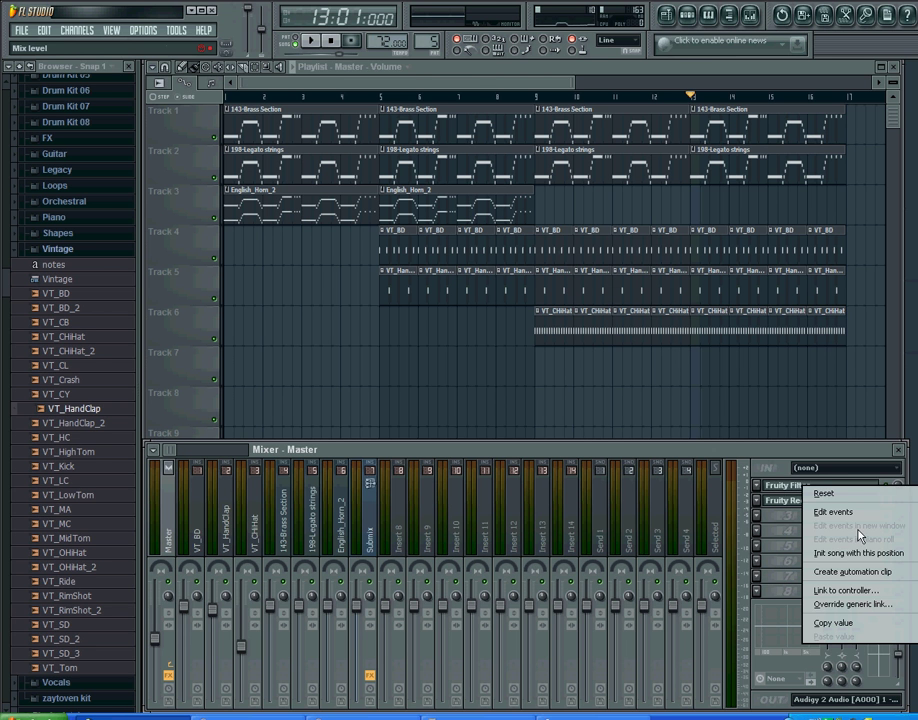
pyautogui.click(870, 571)
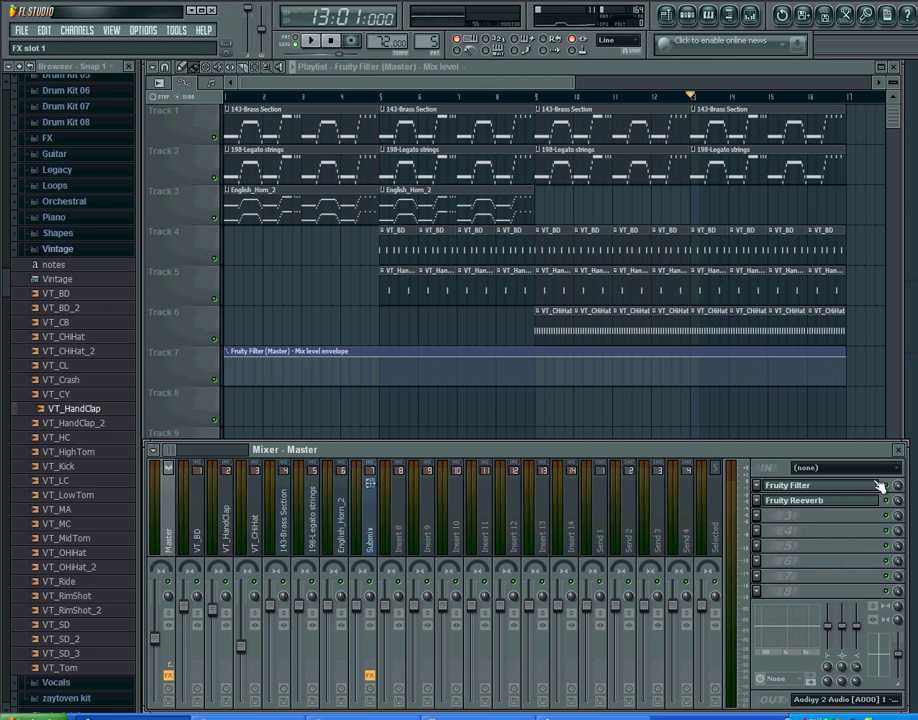
pyautogui.rightClick(898, 505)
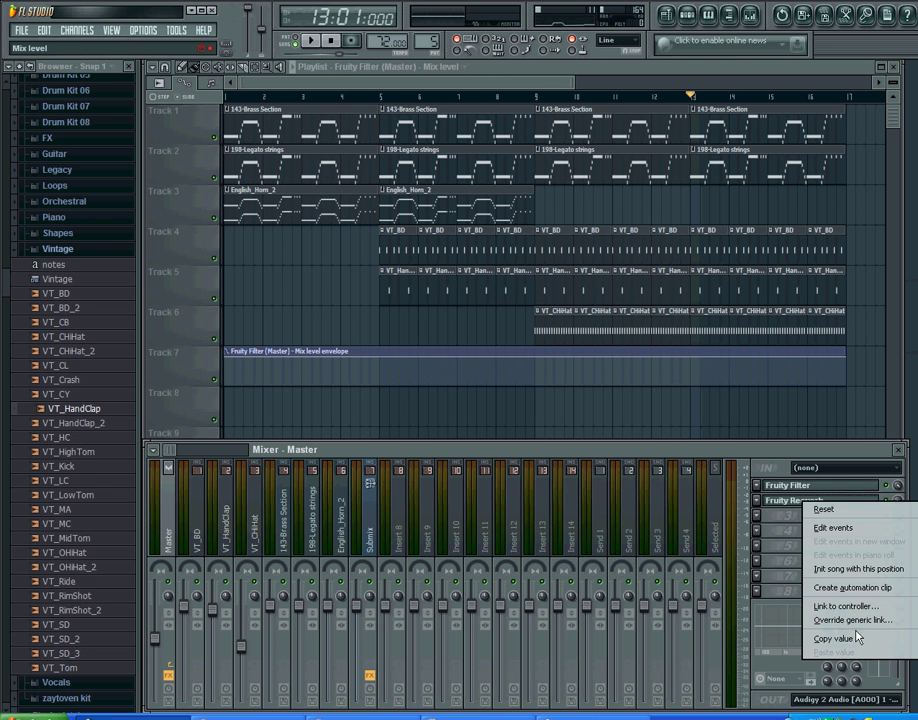
pyautogui.click(848, 590)
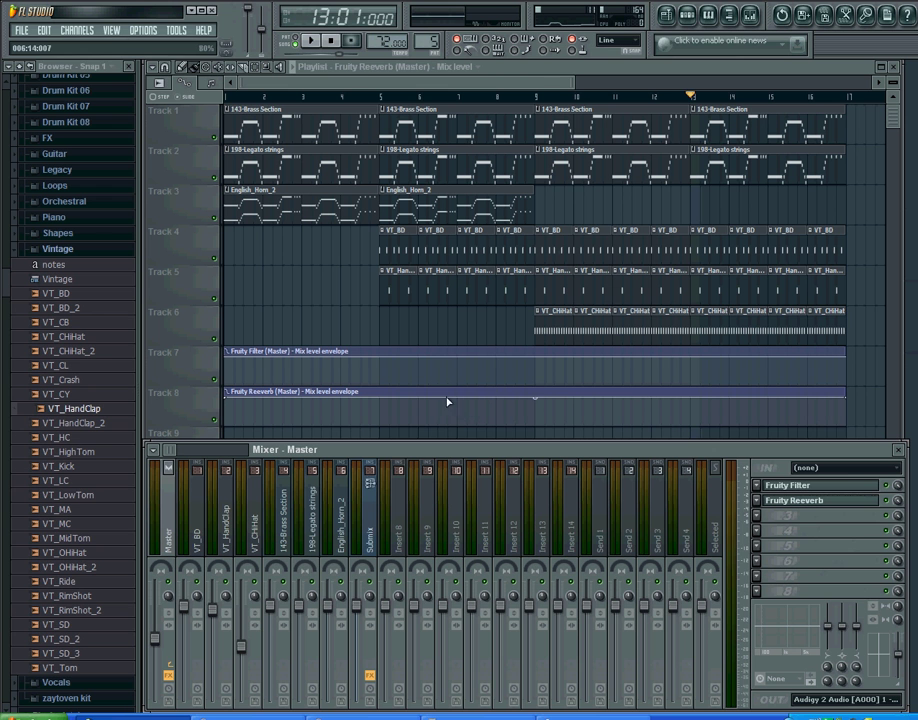
# Pull both the Track 7 and Track 8 mix envelopes down to zero at bar 3
pyautogui.click(332, 42)
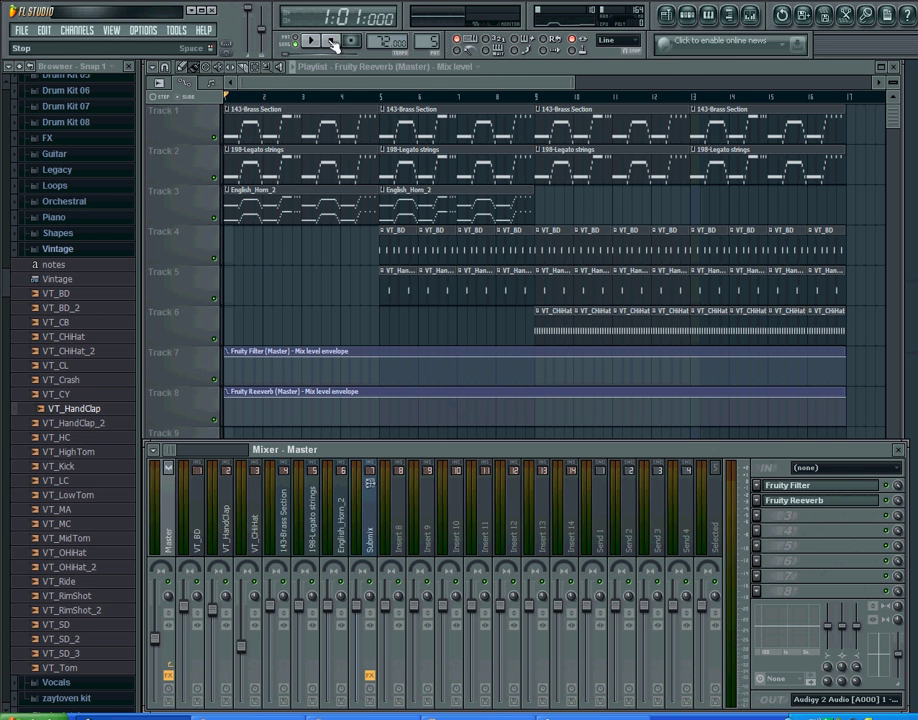
pyautogui.click(313, 41)
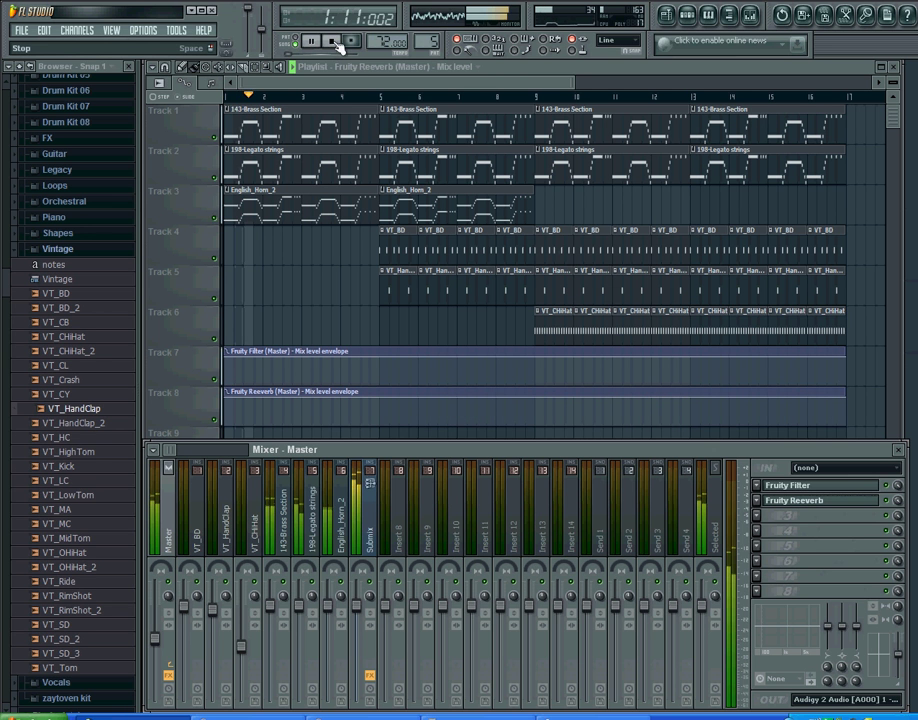
pyautogui.click(337, 42)
pyautogui.click(308, 358)
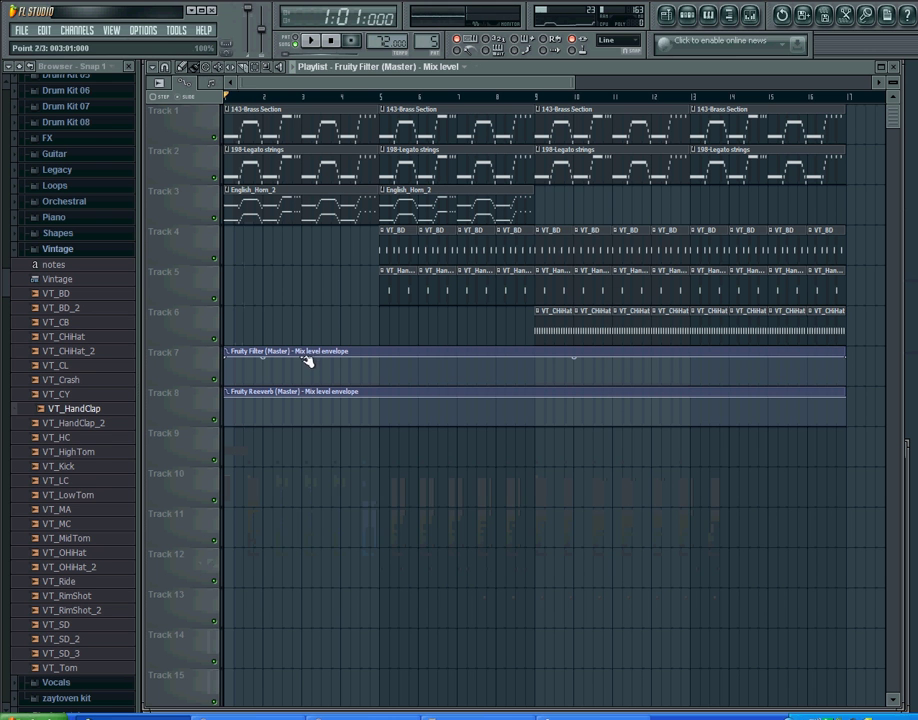
pyautogui.moveTo(307, 365); pyautogui.dragTo(307, 389)
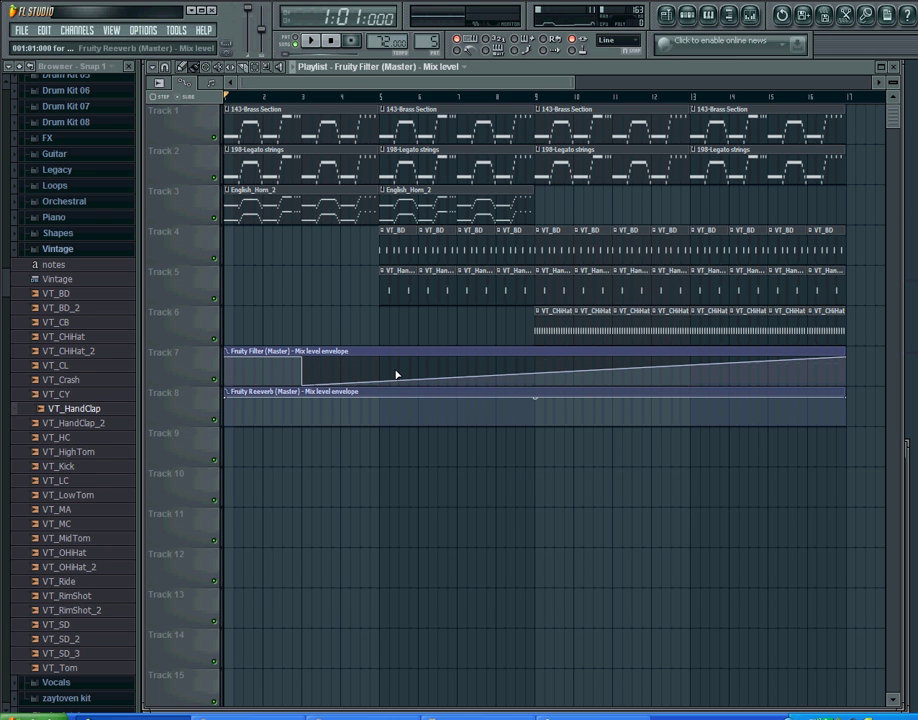
pyautogui.rightClick(307, 400)
pyautogui.moveTo(307, 400); pyautogui.dragTo(307, 425)
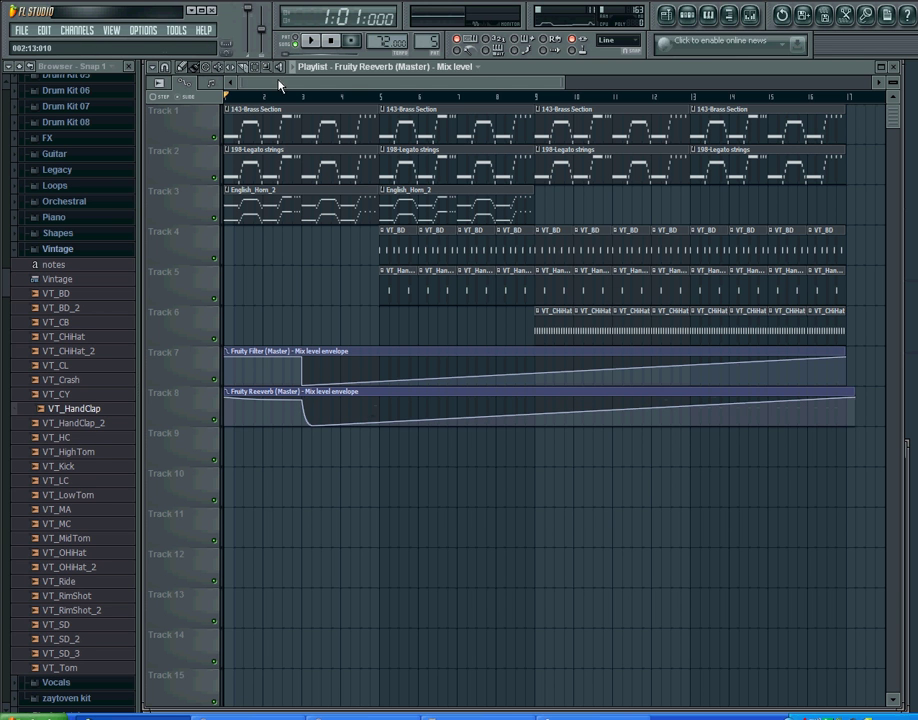
# Play the song to hear the dips, then delete both automation clips
pyautogui.click(311, 40)
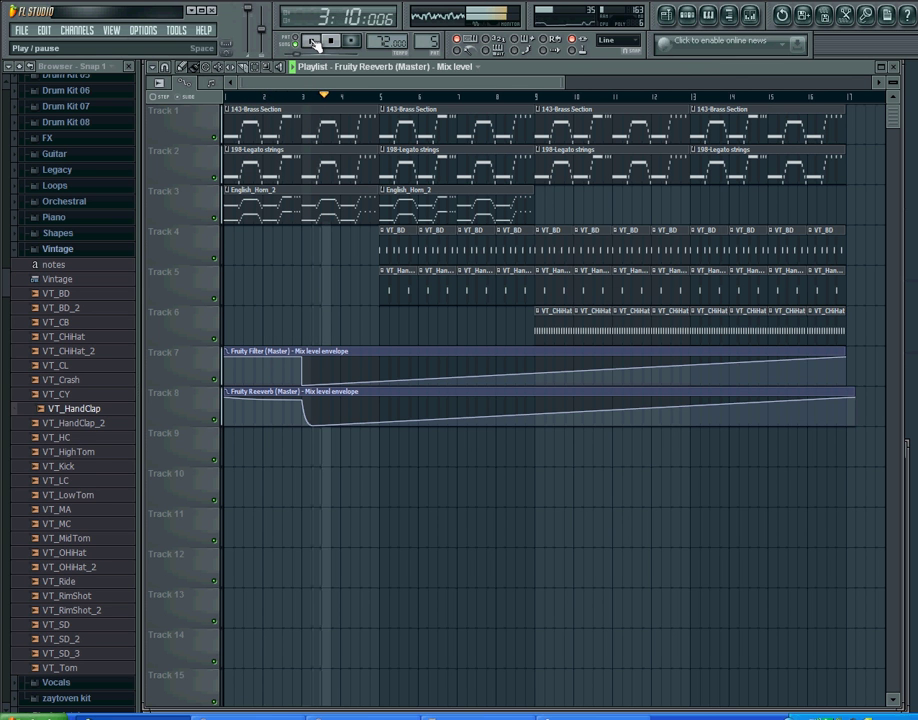
pyautogui.rightClick(293, 363)
pyautogui.rightClick(298, 405)
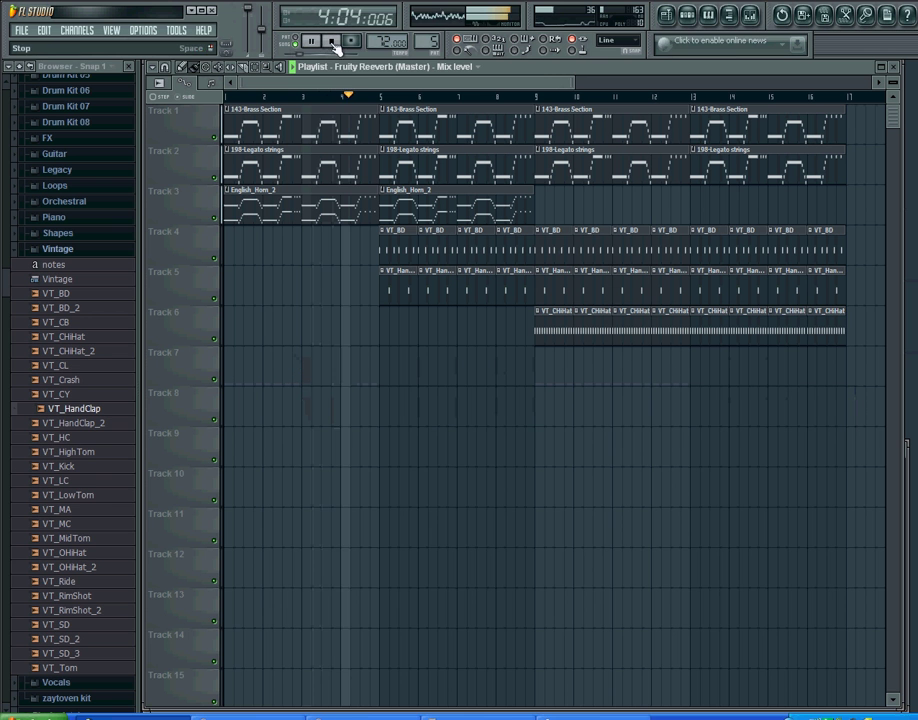
pyautogui.click(331, 40)
pyautogui.click(753, 16)
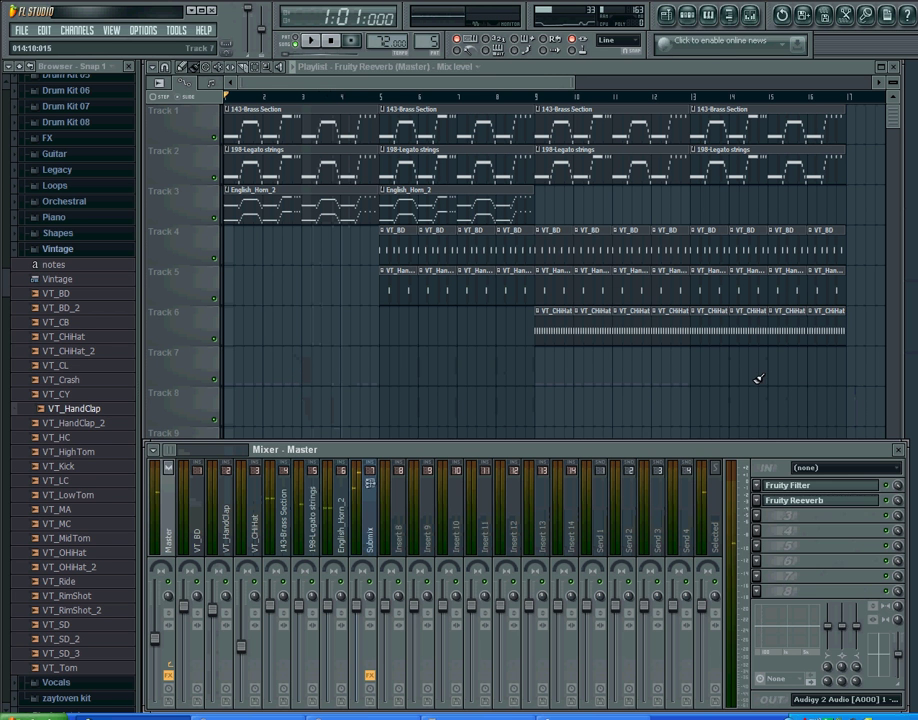
pyautogui.click(843, 505)
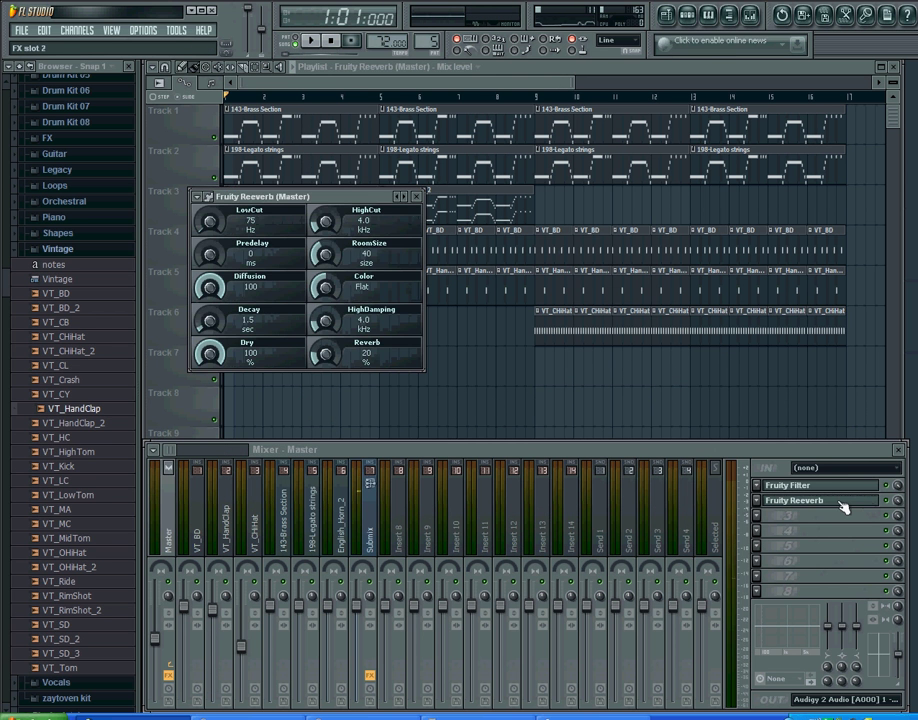
pyautogui.click(843, 505)
pyautogui.click(757, 500)
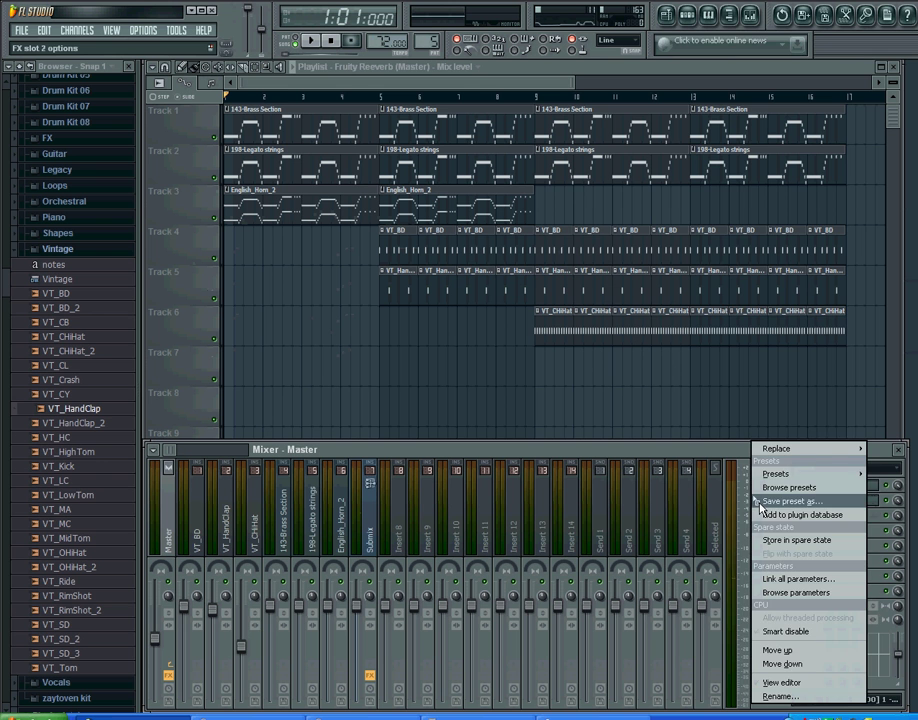
pyautogui.moveTo(800, 449)
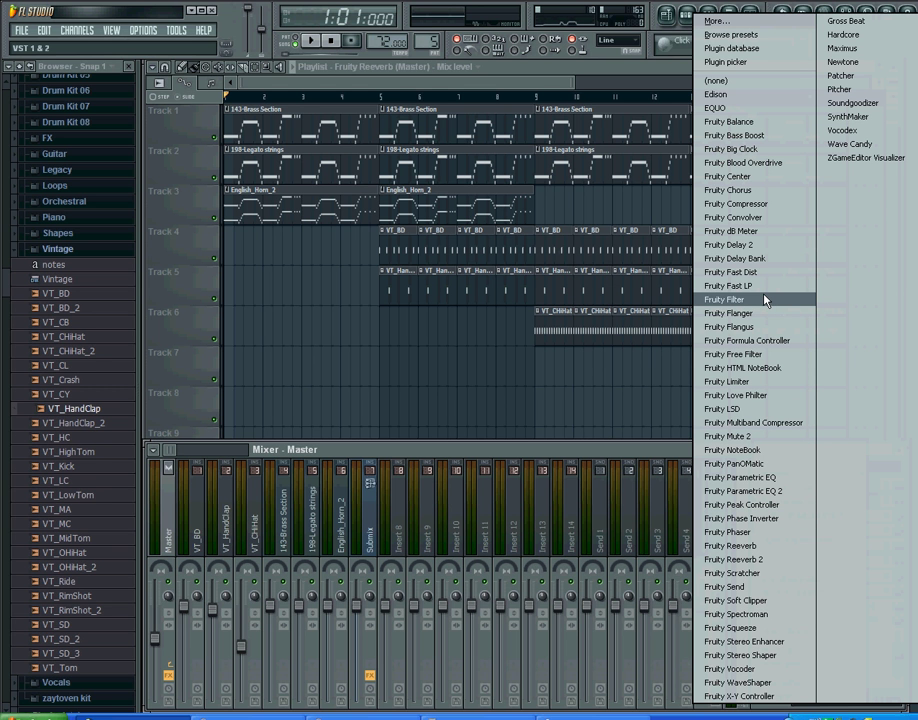
pyautogui.rightClick(195, 370)
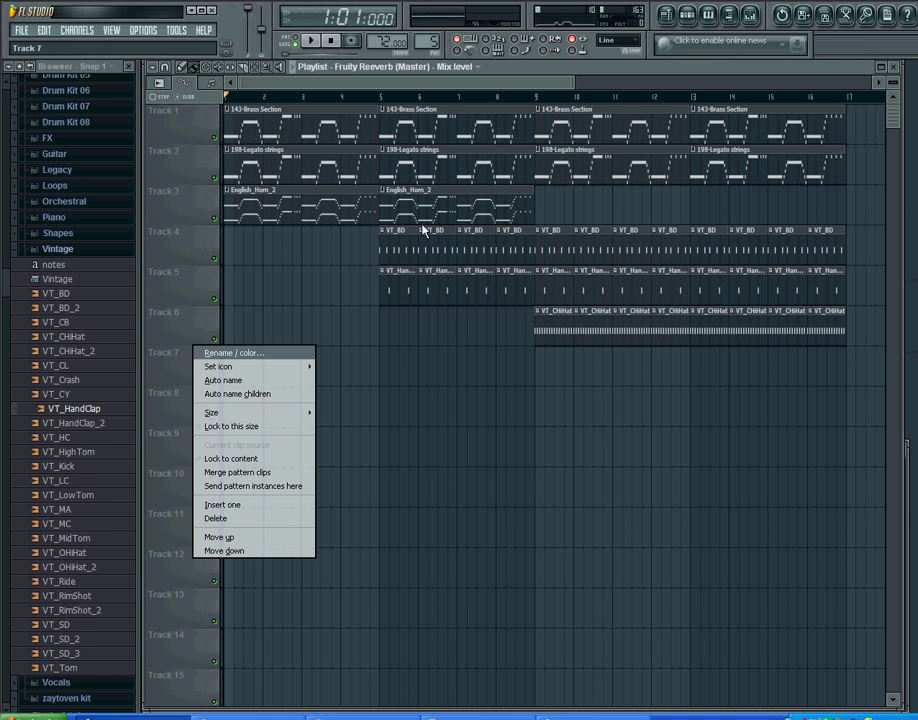
# Create a new Fruity Filter mix-level automation clip on Track 7 from FX slot 1
pyautogui.click(751, 19)
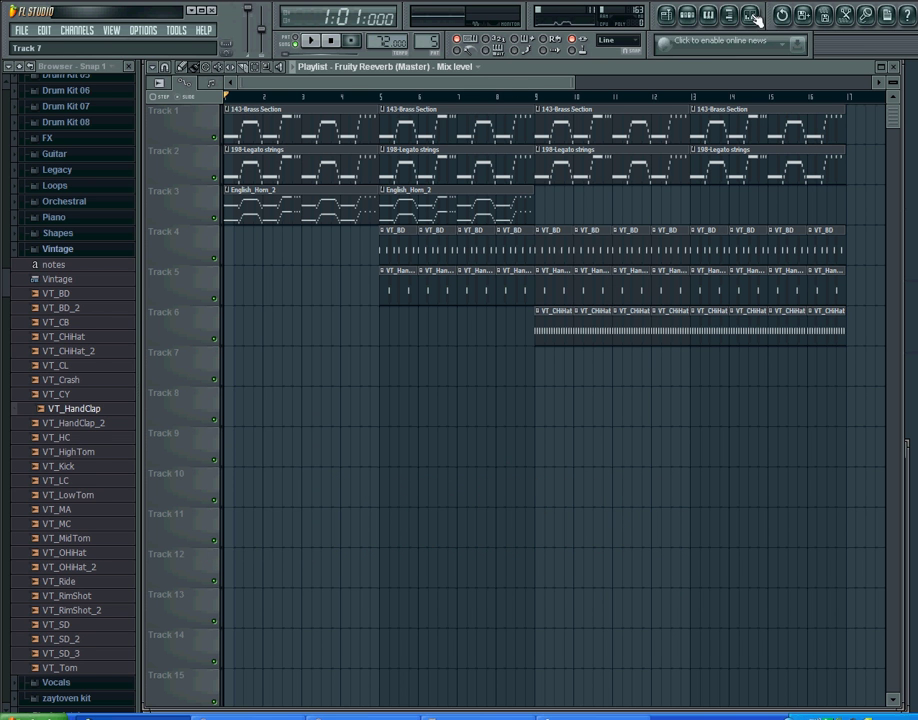
pyautogui.click(755, 19)
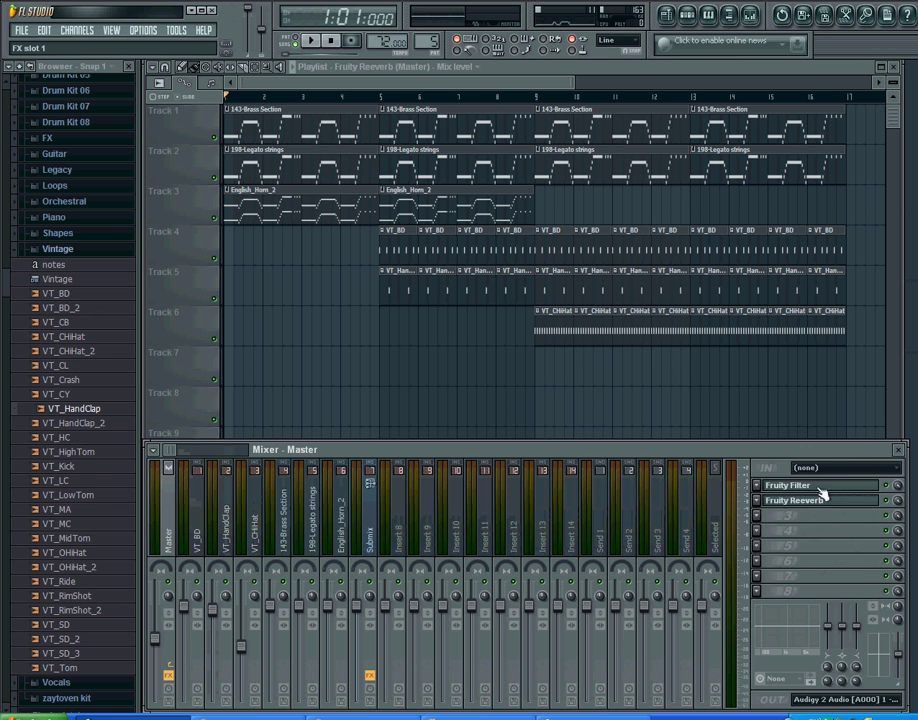
pyautogui.click(758, 488)
pyautogui.click(734, 459)
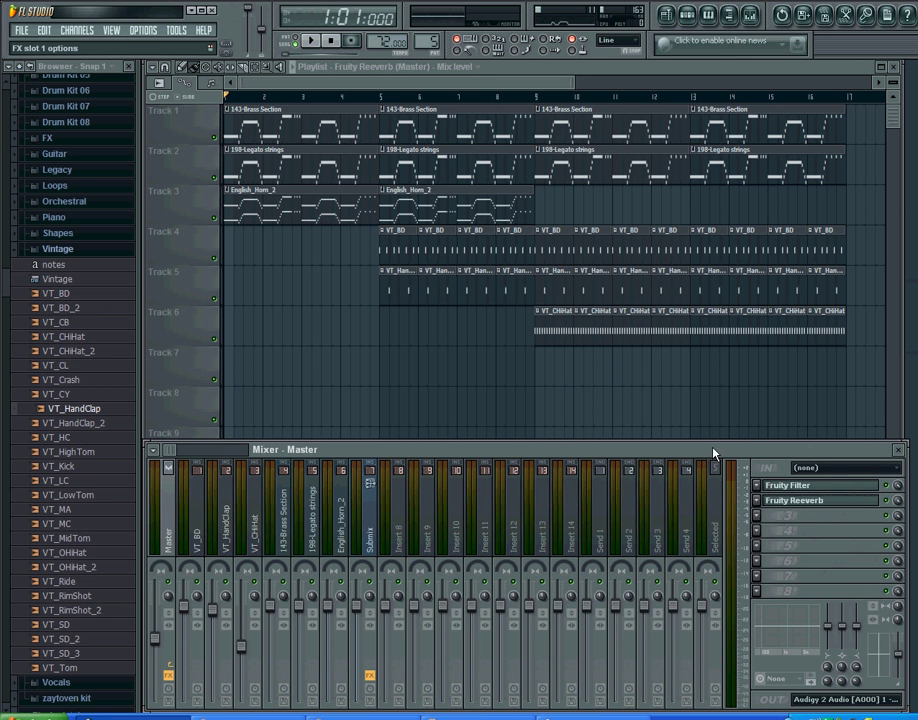
pyautogui.rightClick(898, 490)
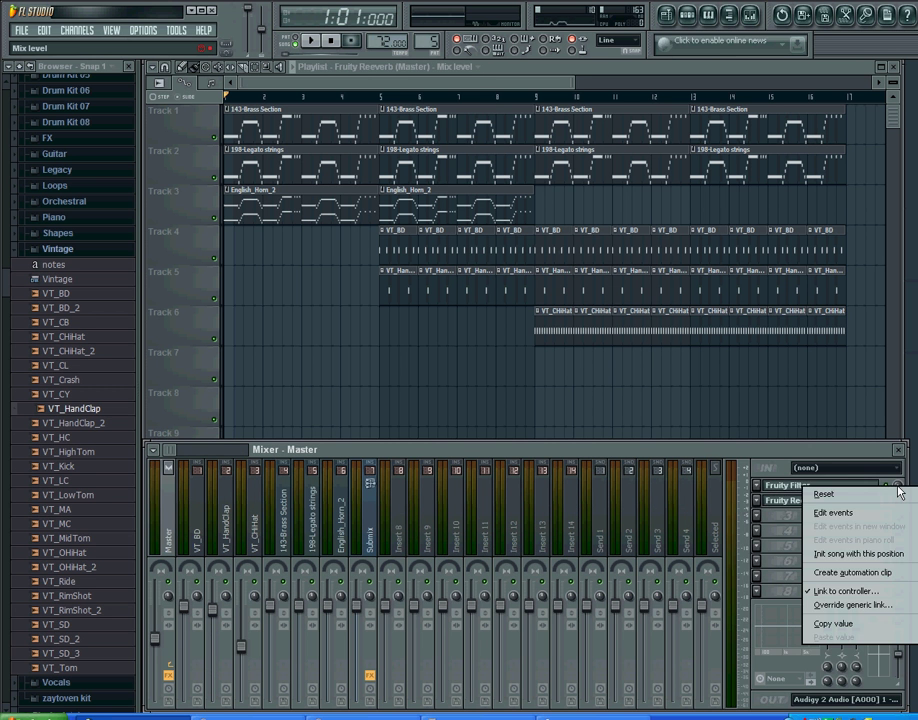
pyautogui.click(851, 573)
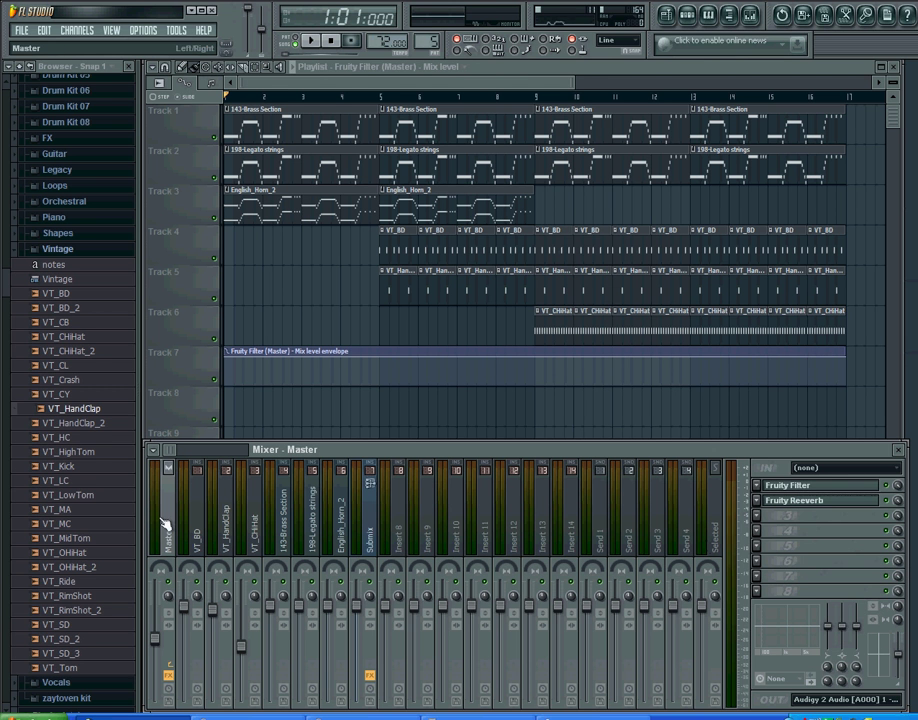
pyautogui.click(757, 501)
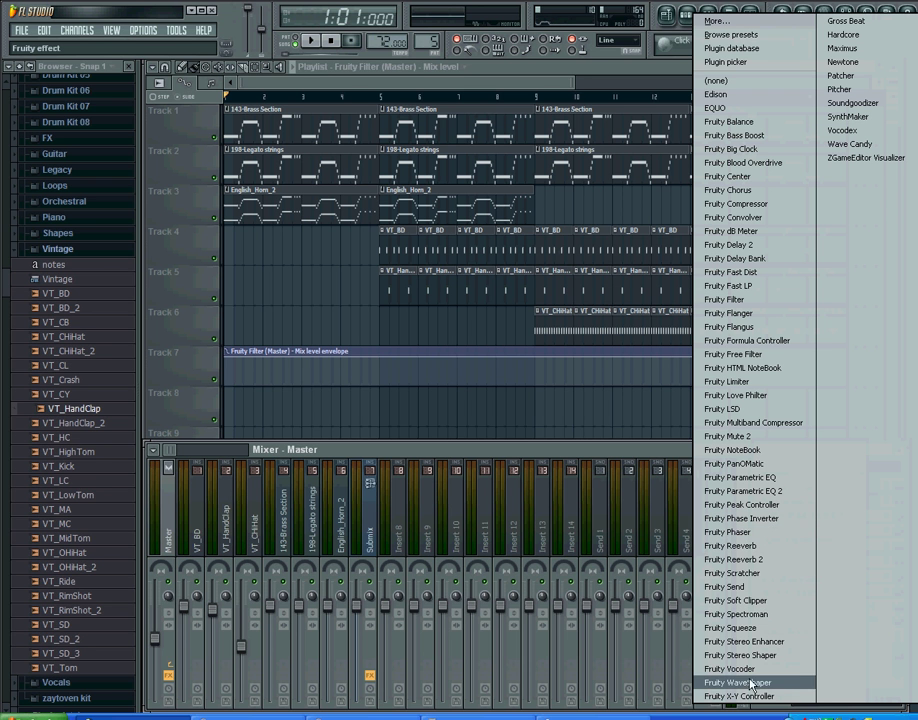
# Load Fruity Phaser into the Master's second slot and create its mix-level automation clip on Track 8
pyautogui.click(738, 537)
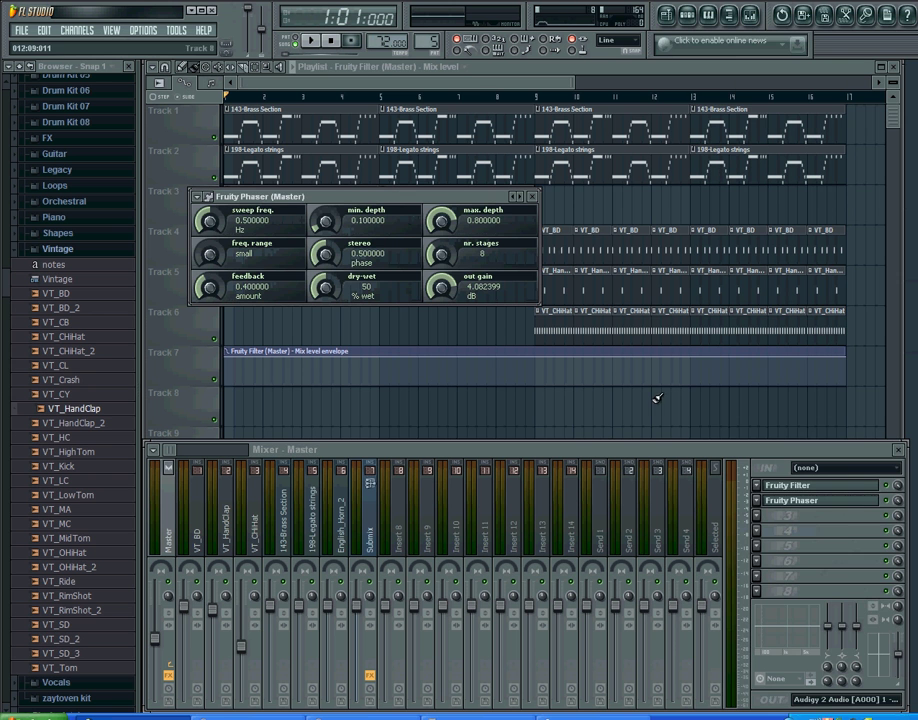
pyautogui.rightClick(898, 505)
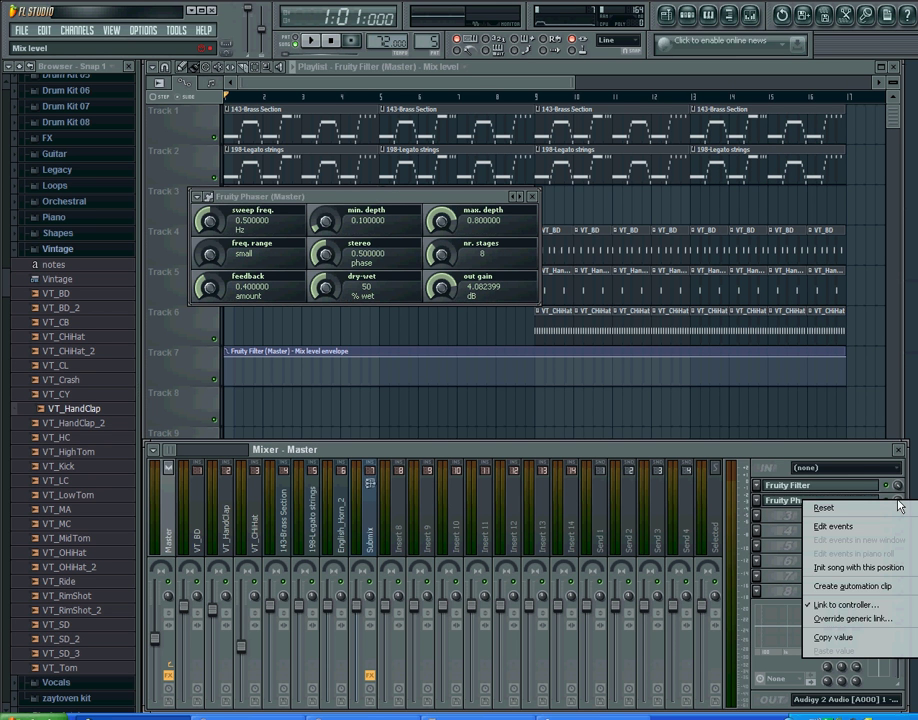
pyautogui.click(849, 594)
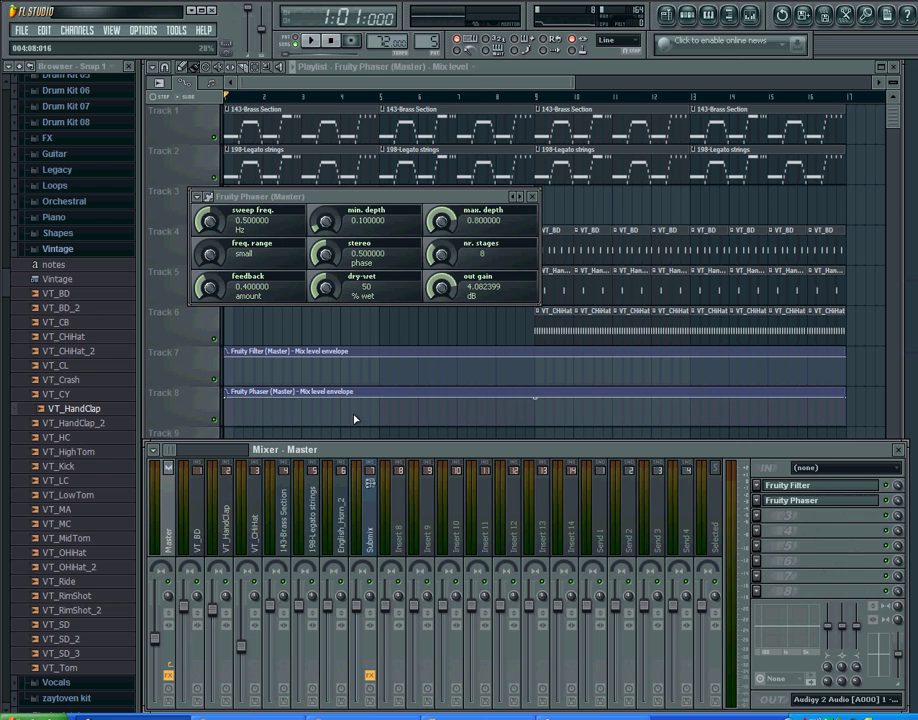
# Drag the Track 8 Phaser and Track 7 Filter envelopes into dip-then-rise shapes
pyautogui.click(280, 405)
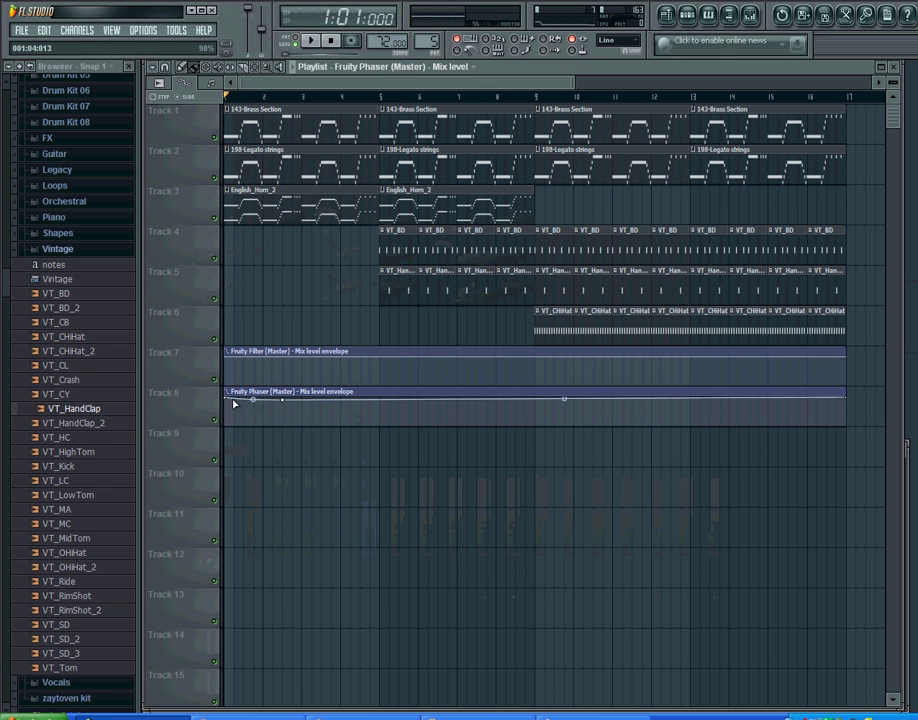
pyautogui.rightClick(284, 400)
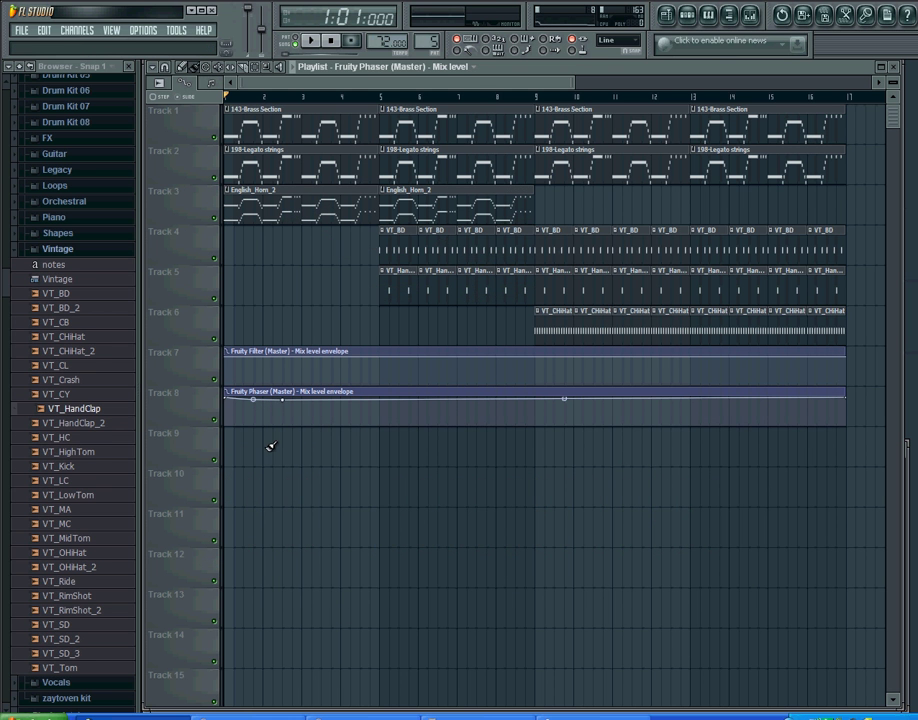
pyautogui.moveTo(287, 400); pyautogui.dragTo(293, 455)
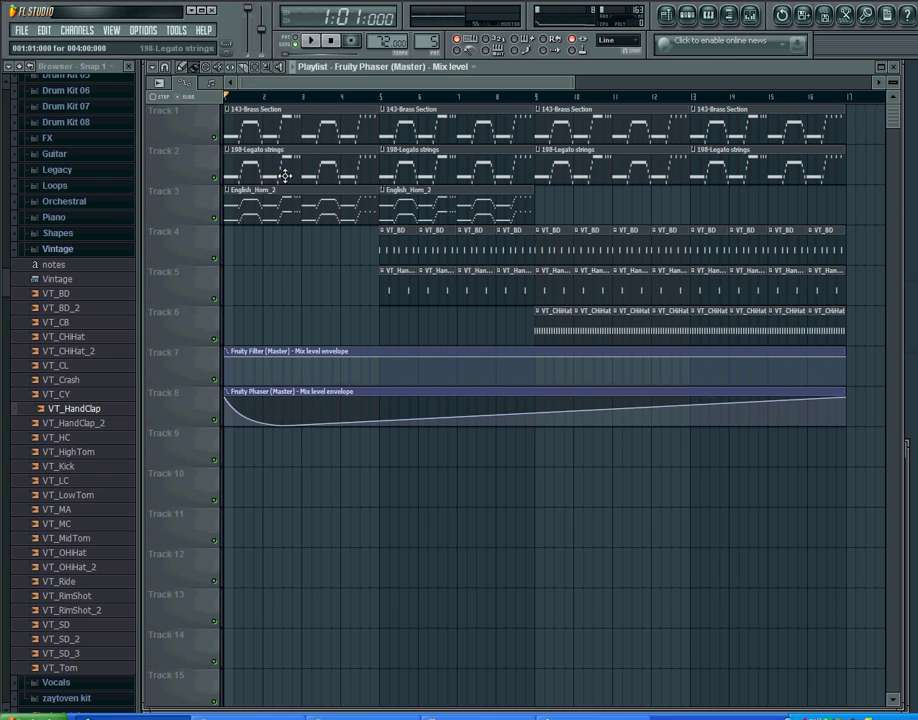
pyautogui.click(267, 360)
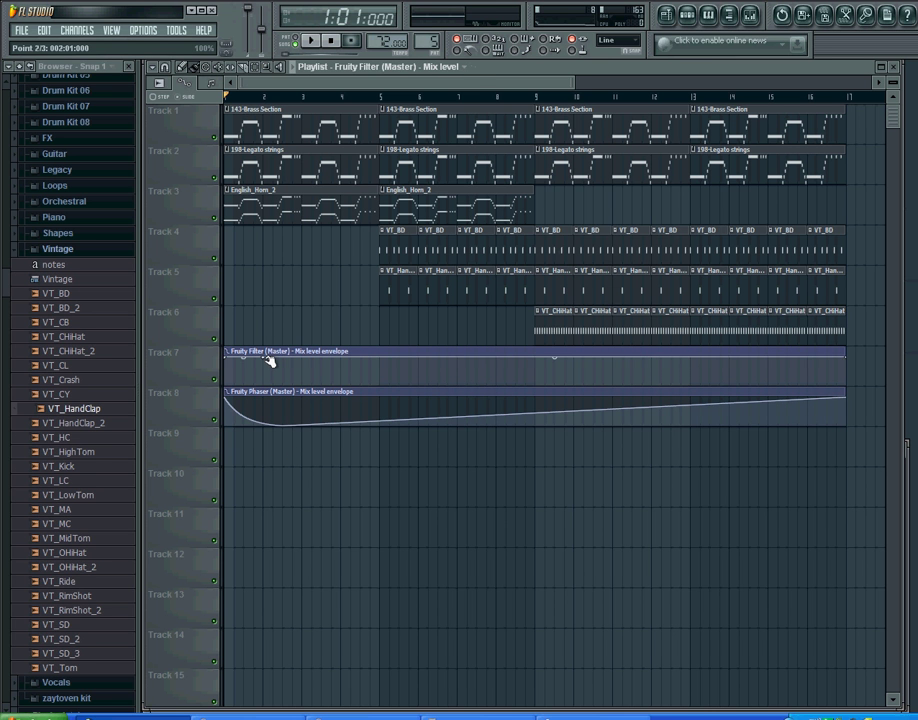
pyautogui.moveTo(348, 361); pyautogui.dragTo(290, 384)
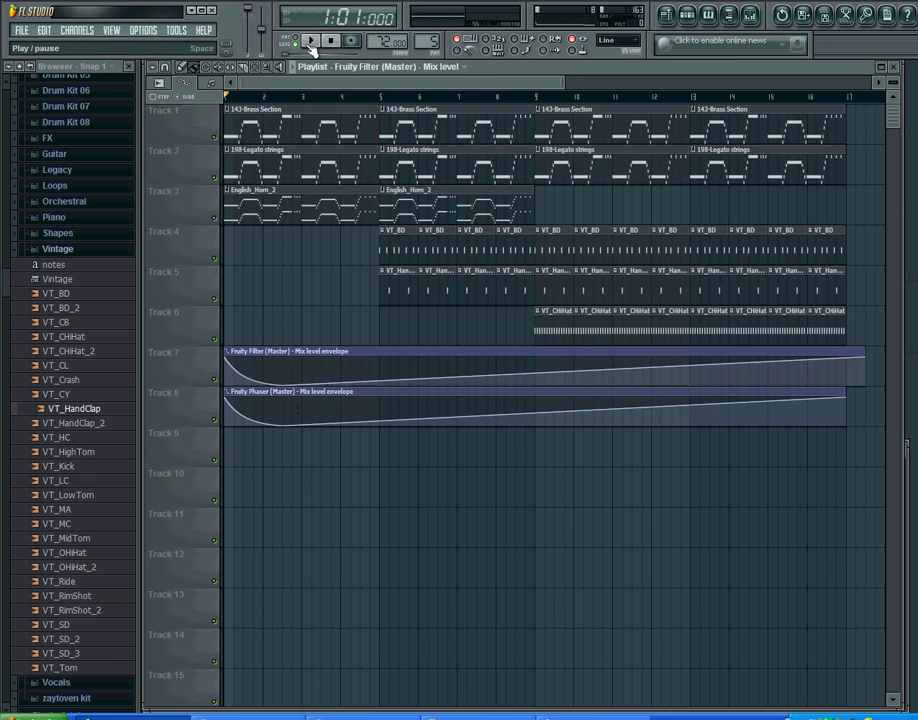
# During playback, add and lower a Phaser envelope point, then stop and delete the Phaser clip
pyautogui.click(313, 42)
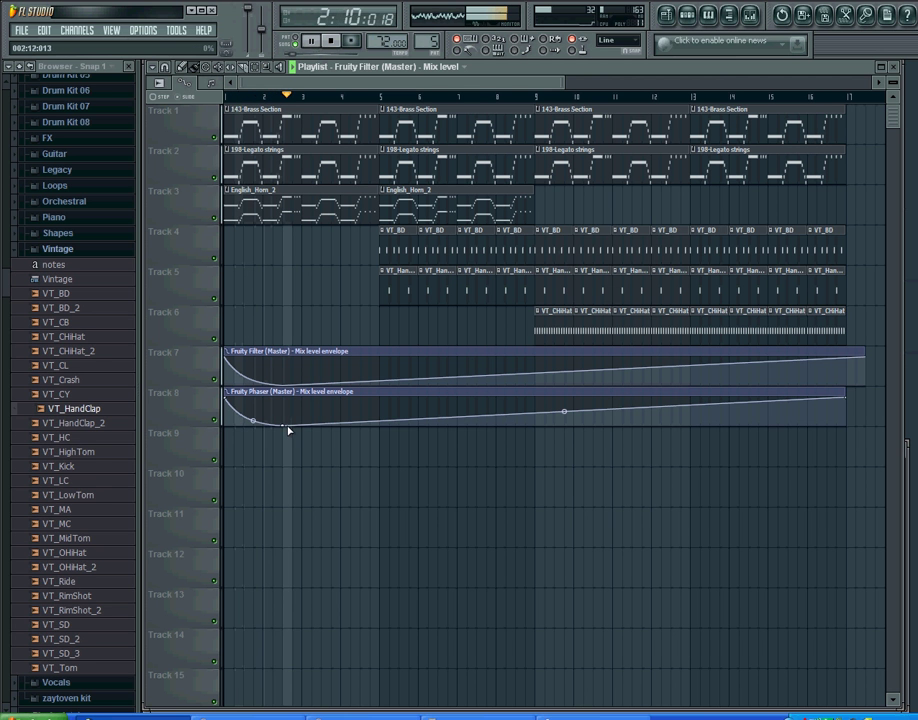
pyautogui.moveTo(291, 420)
pyautogui.mouseDown()
pyautogui.moveTo(287, 396)
pyautogui.moveTo(287, 420)
pyautogui.moveTo(287, 409)
pyautogui.mouseUp()
pyautogui.rightClick(507, 403)
pyautogui.moveTo(513, 404); pyautogui.dragTo(511, 418)
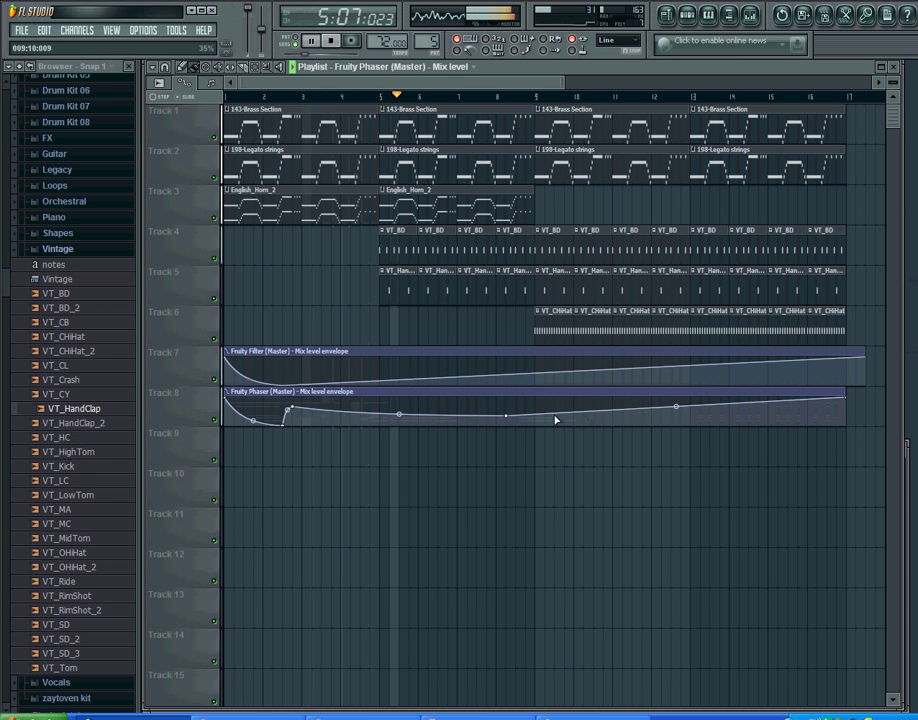
pyautogui.click(336, 42)
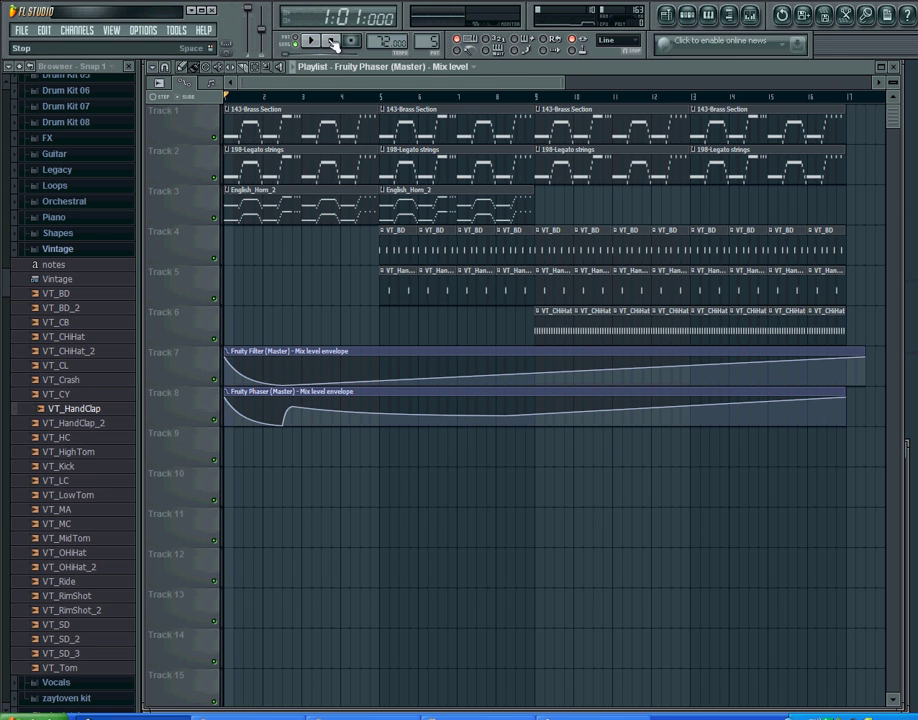
pyautogui.rightClick(320, 387)
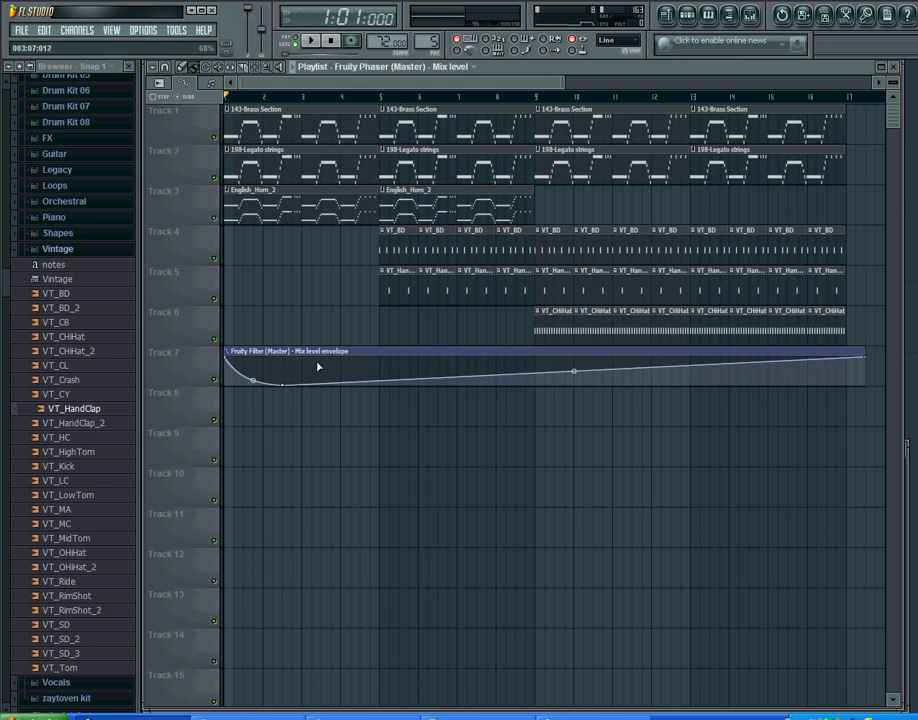
# Delete the Track 7 Fruity Filter clip, then select the 143-Brass Section mixer channel
pyautogui.rightClick(320, 384)
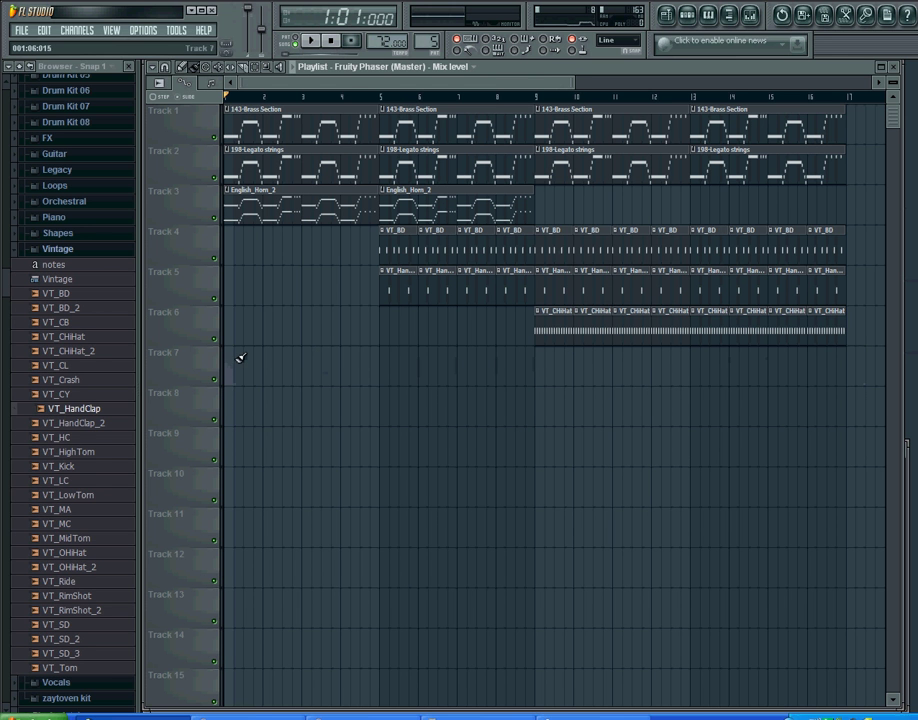
pyautogui.click(750, 15)
pyautogui.click(757, 492)
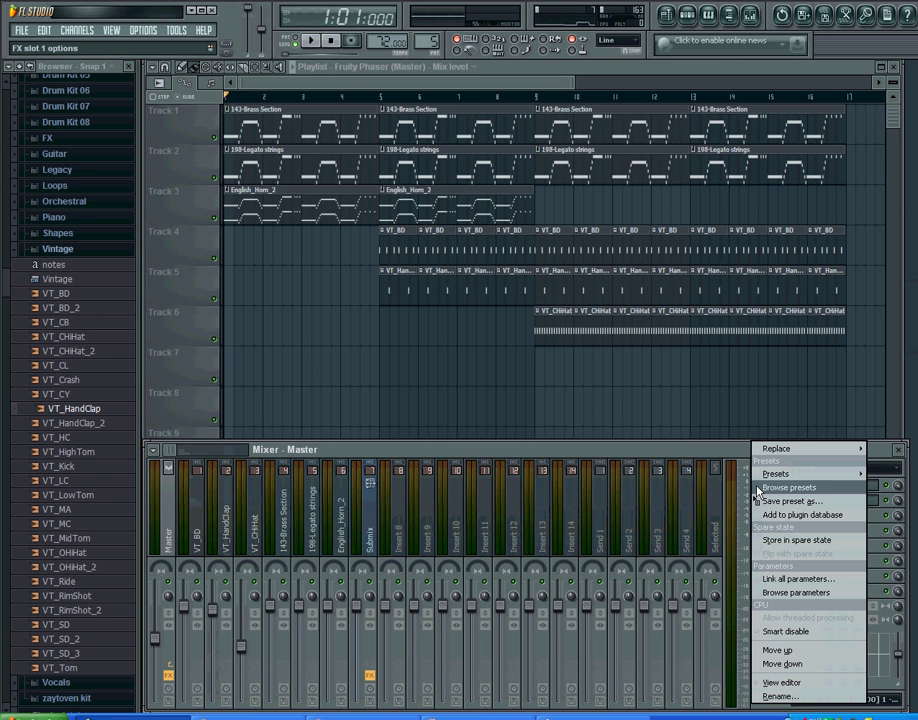
pyautogui.moveTo(803, 450)
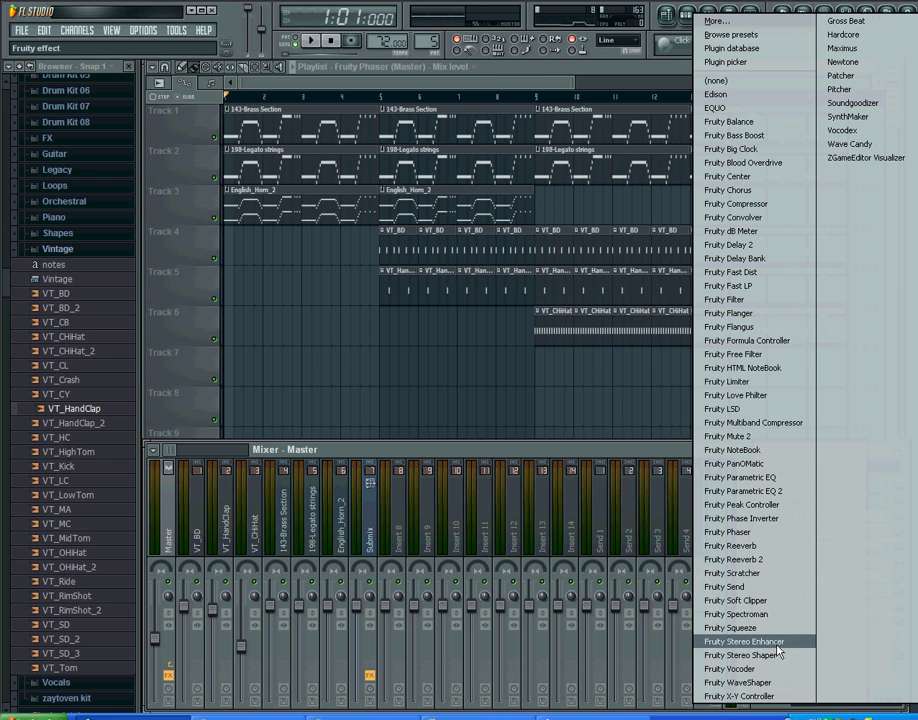
pyautogui.click(638, 455)
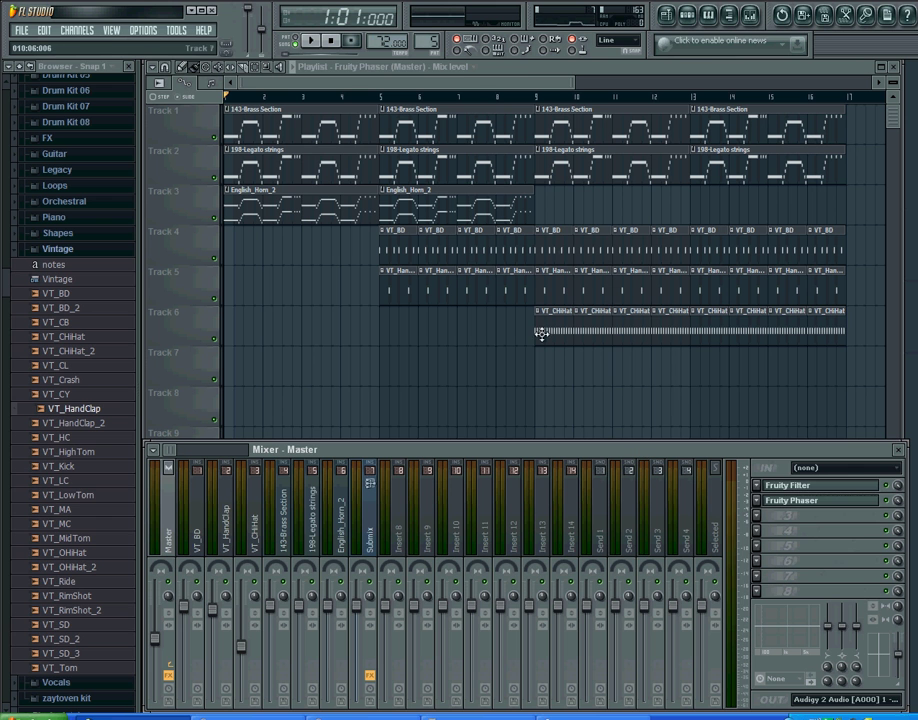
pyautogui.click(313, 540)
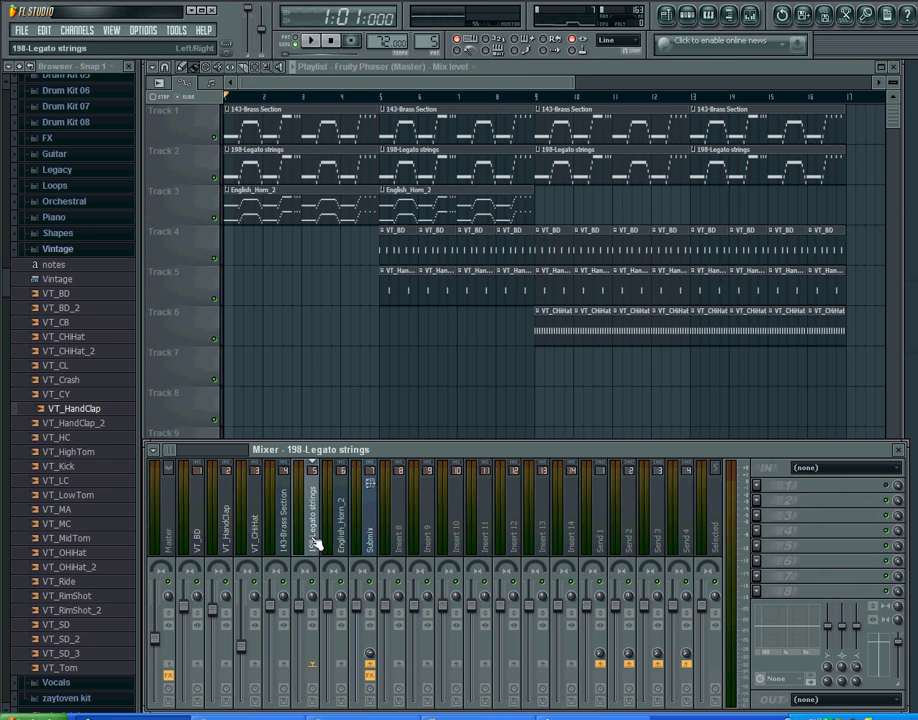
pyautogui.click(288, 537)
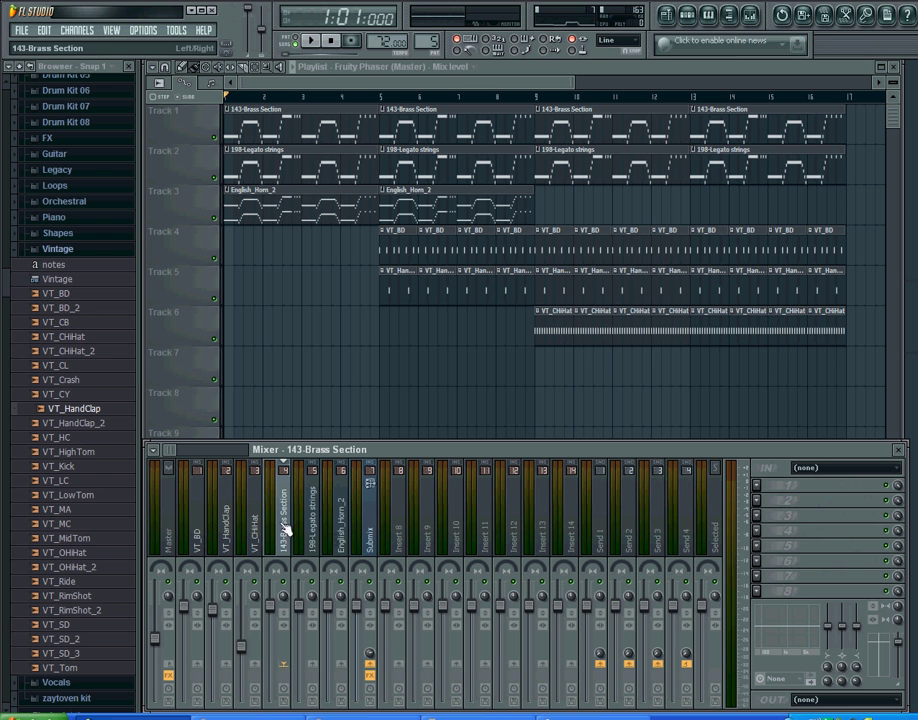
# Load Fruity Filter into FX slot 1 and create its mix-level automation clip on Track 7
pyautogui.click(758, 489)
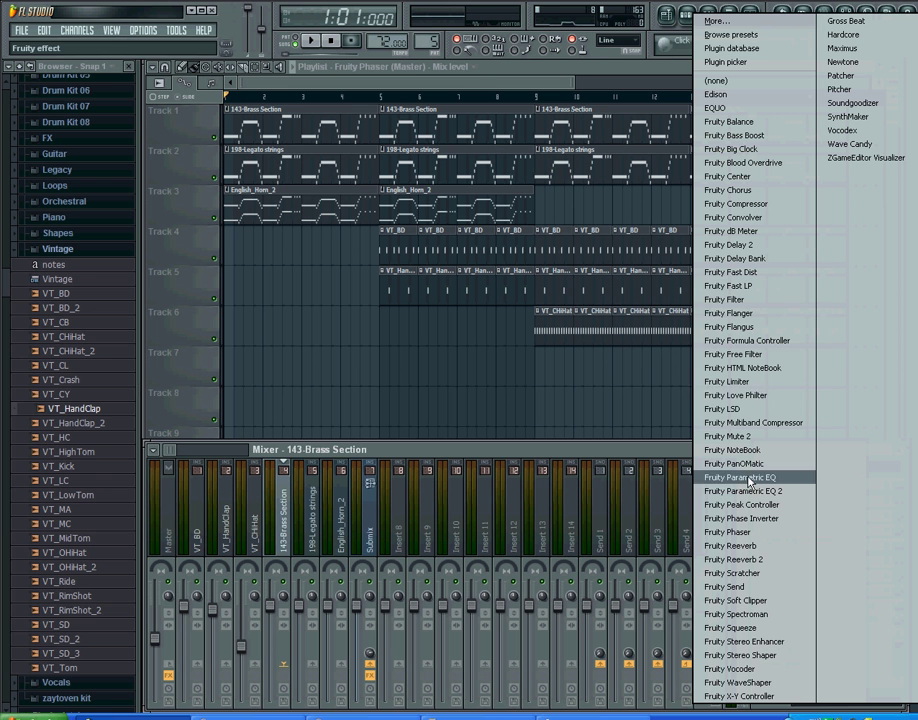
pyautogui.click(735, 302)
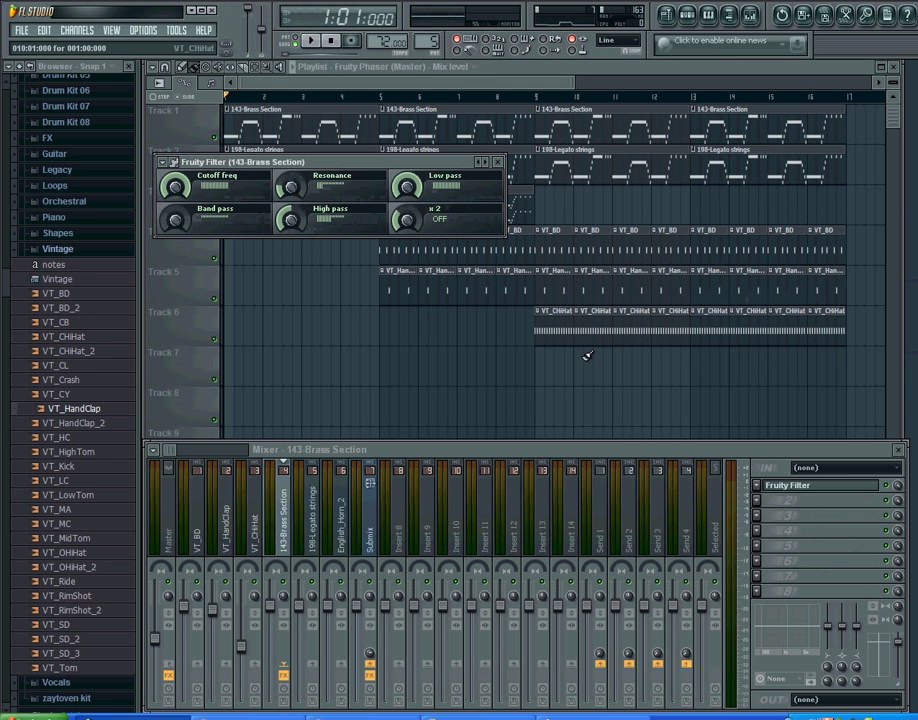
pyautogui.rightClick(895, 490)
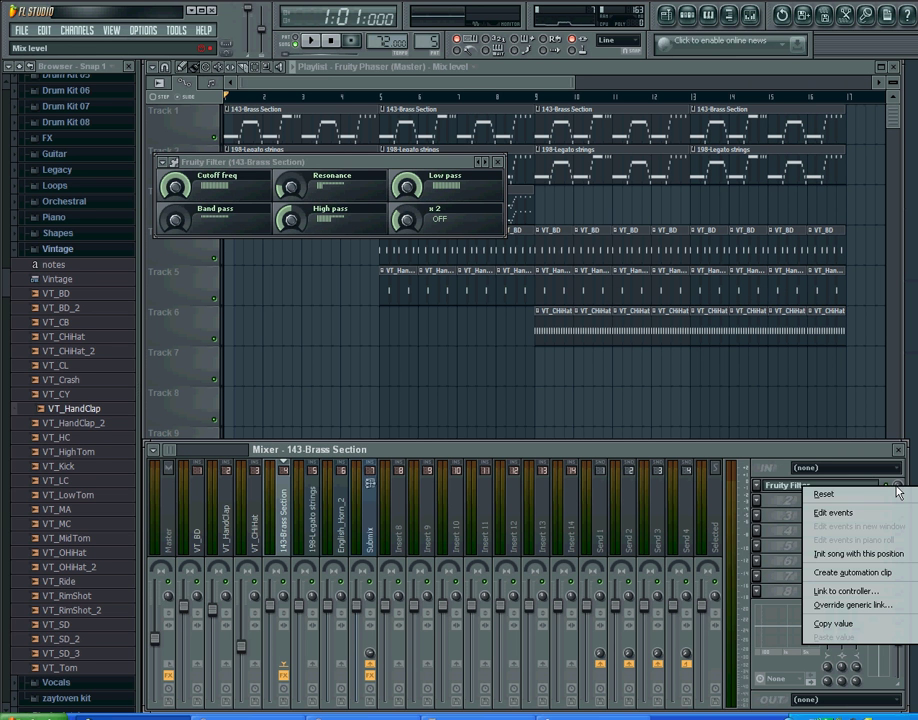
pyautogui.click(836, 574)
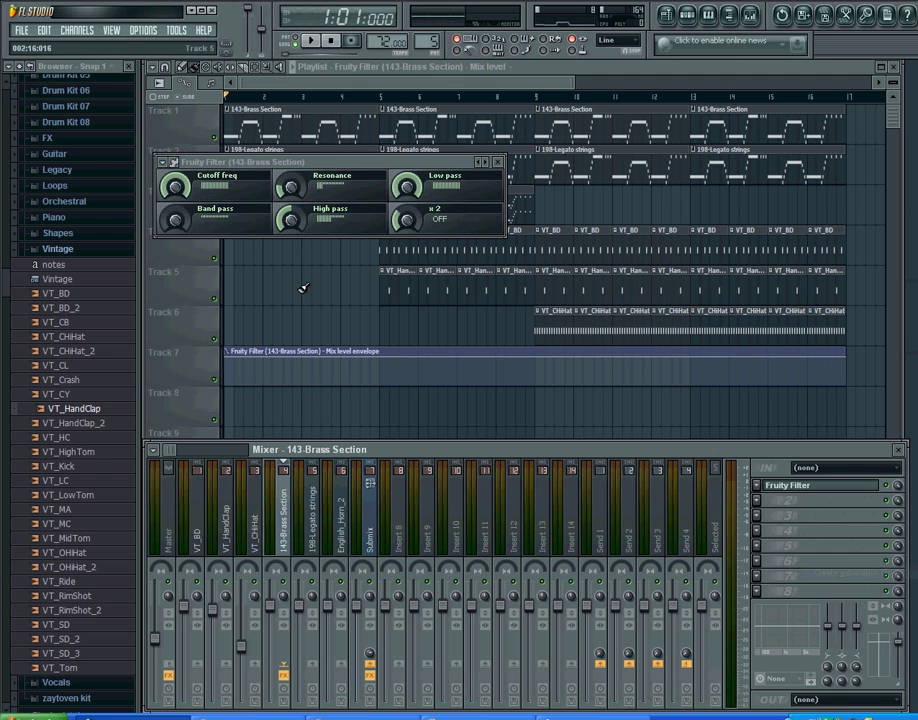
pyautogui.click(502, 165)
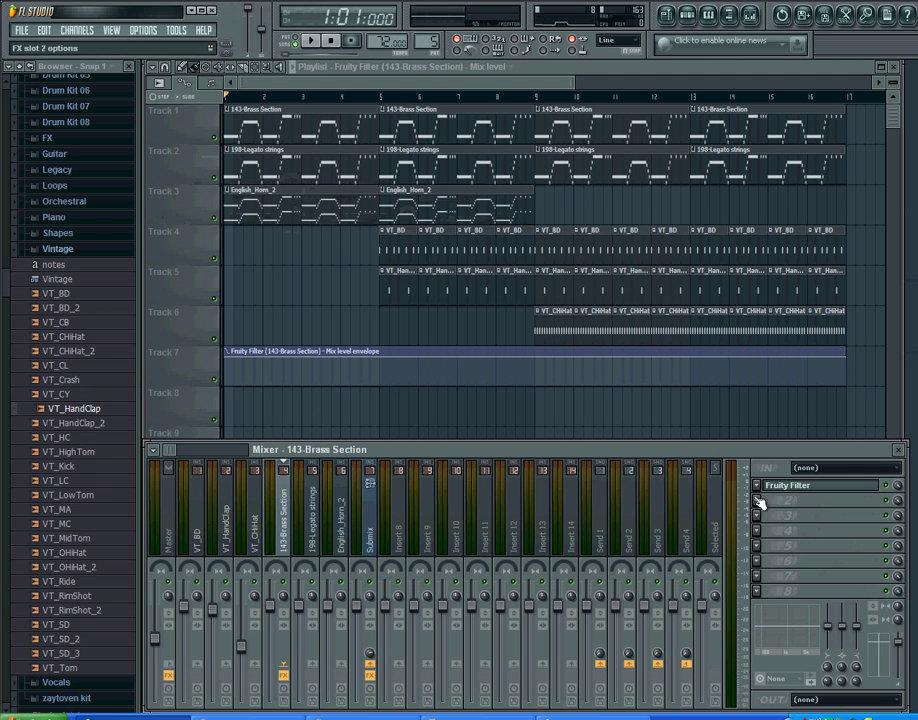
# Load Fruity Reeverb into FX slot 2 and create its mix-level automation clip on Track 8
pyautogui.click(760, 499)
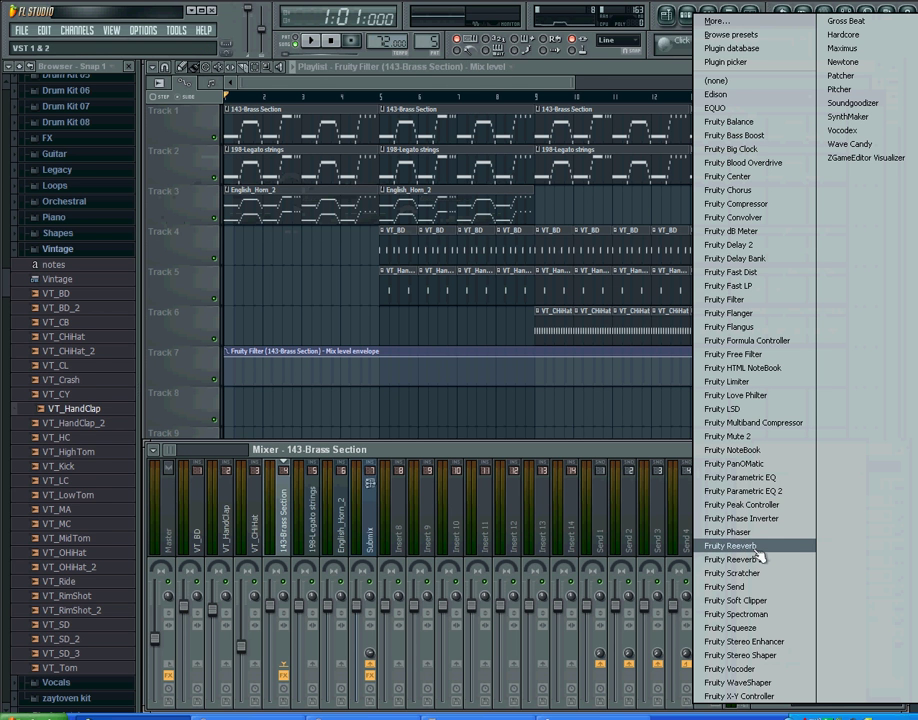
pyautogui.click(758, 548)
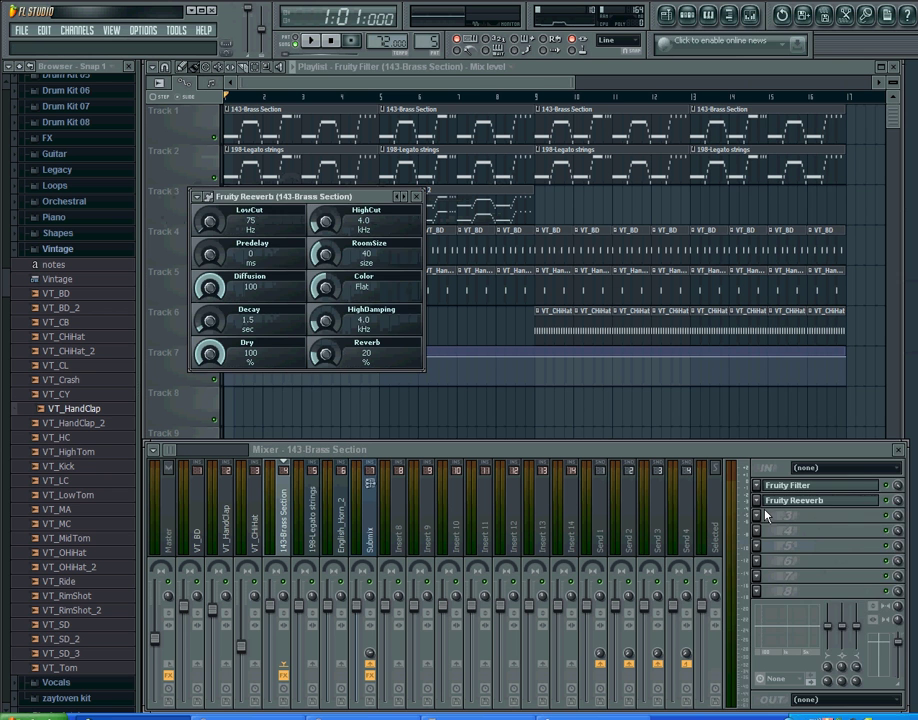
pyautogui.rightClick(896, 500)
pyautogui.click(858, 586)
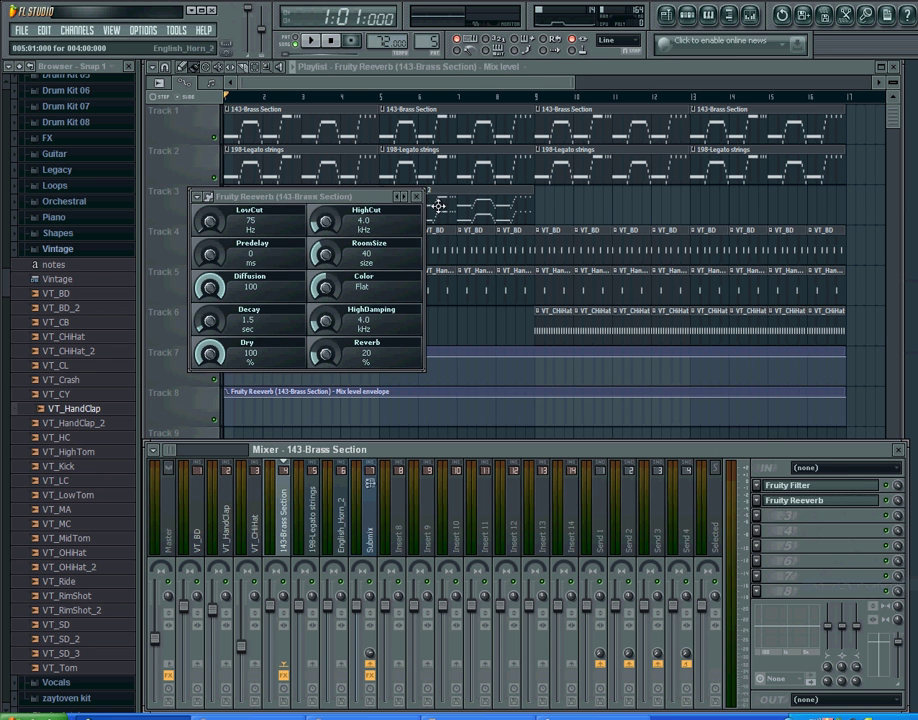
pyautogui.click(416, 197)
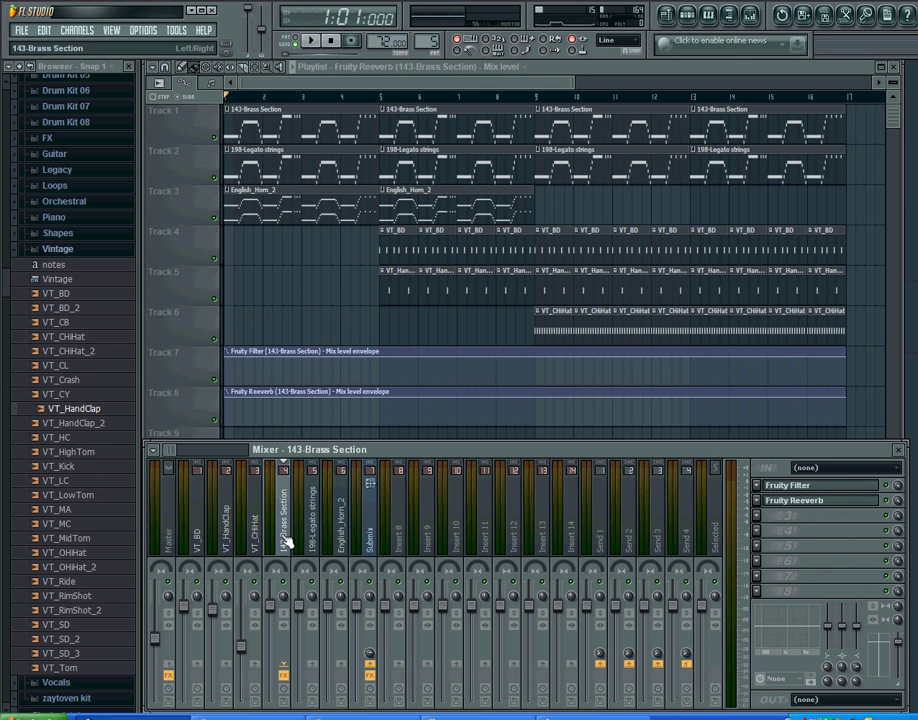
# Draw three dips on Track 7's Filter envelope at bars 3 and 4, then delete Track 8's Reeverb clip
pyautogui.click(270, 362)
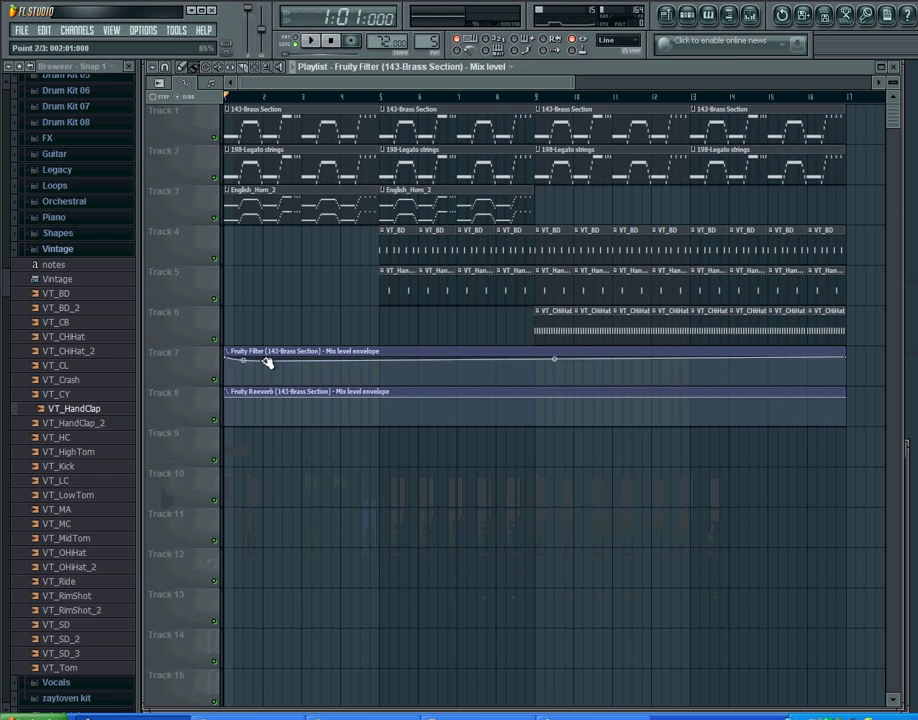
pyautogui.moveTo(270, 362); pyautogui.dragTo(296, 366)
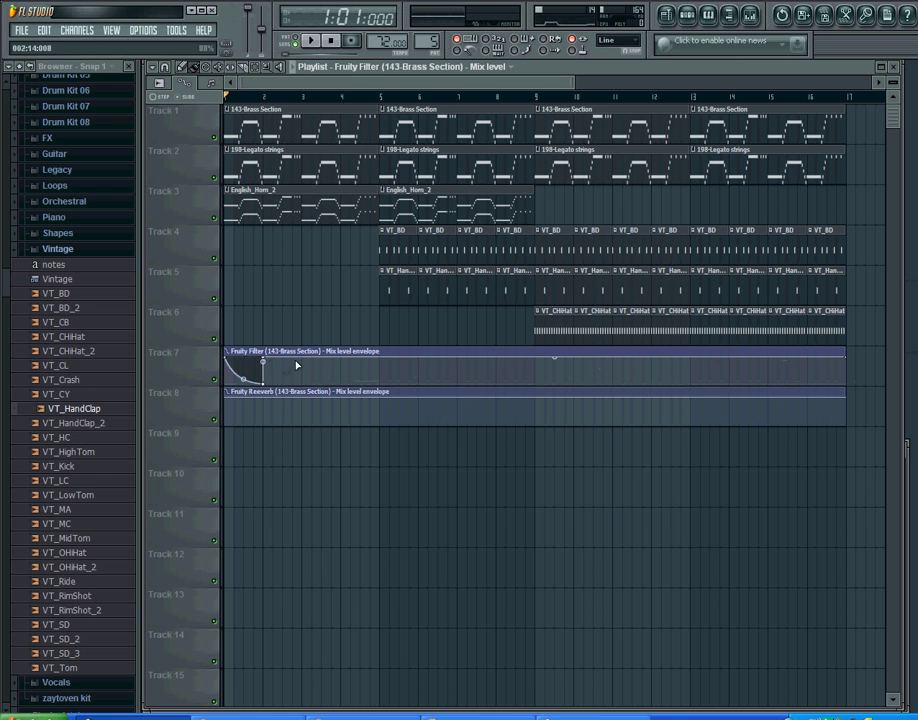
pyautogui.rightClick(304, 359)
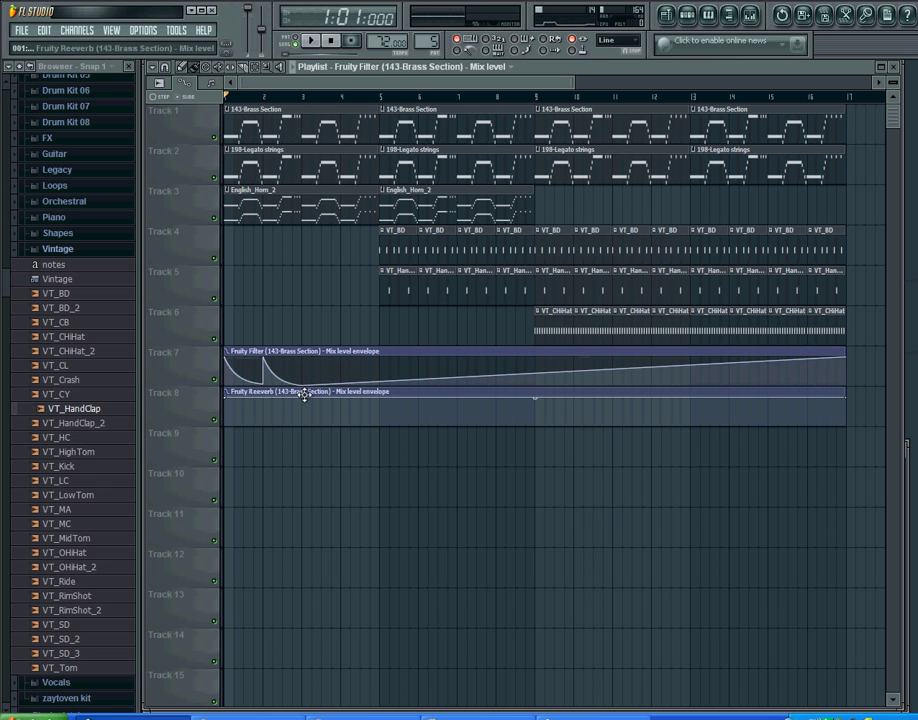
pyautogui.moveTo(283, 359); pyautogui.dragTo(283, 381)
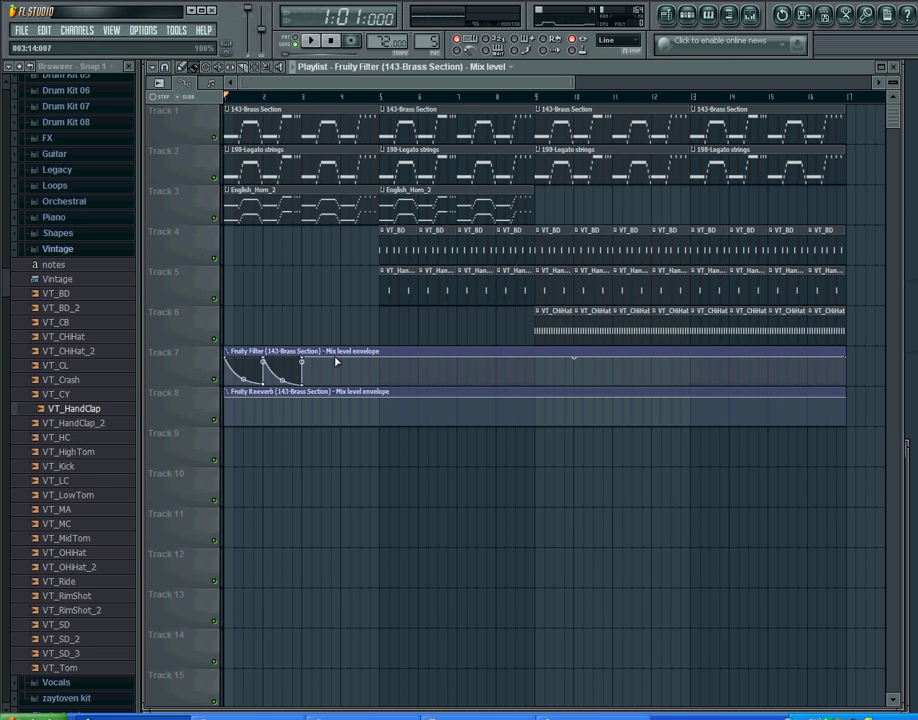
pyautogui.rightClick(343, 360)
pyautogui.moveTo(345, 360); pyautogui.dragTo(343, 386)
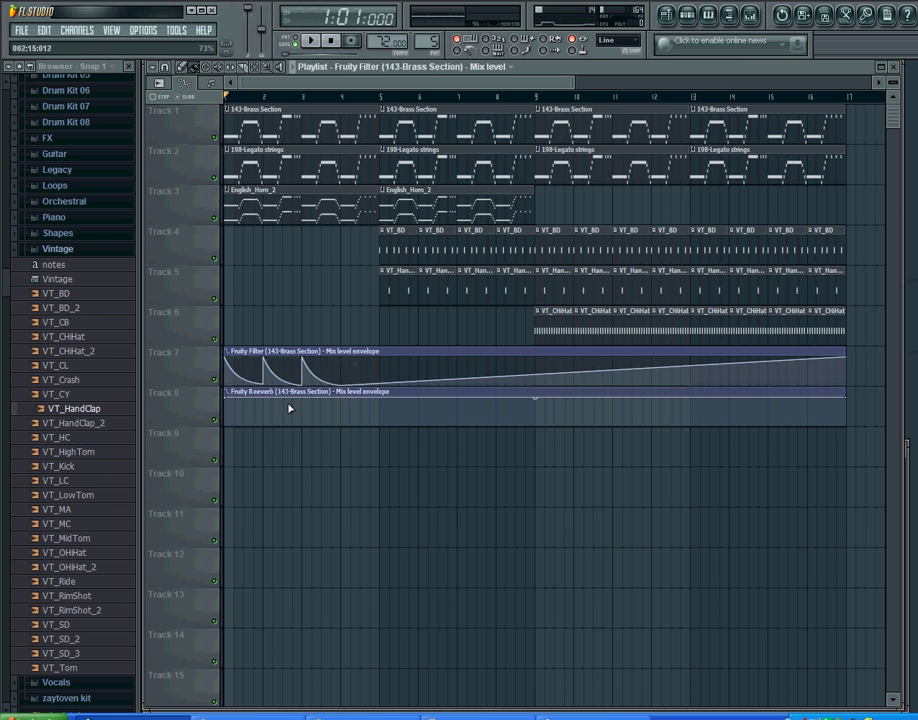
pyautogui.rightClick(266, 394)
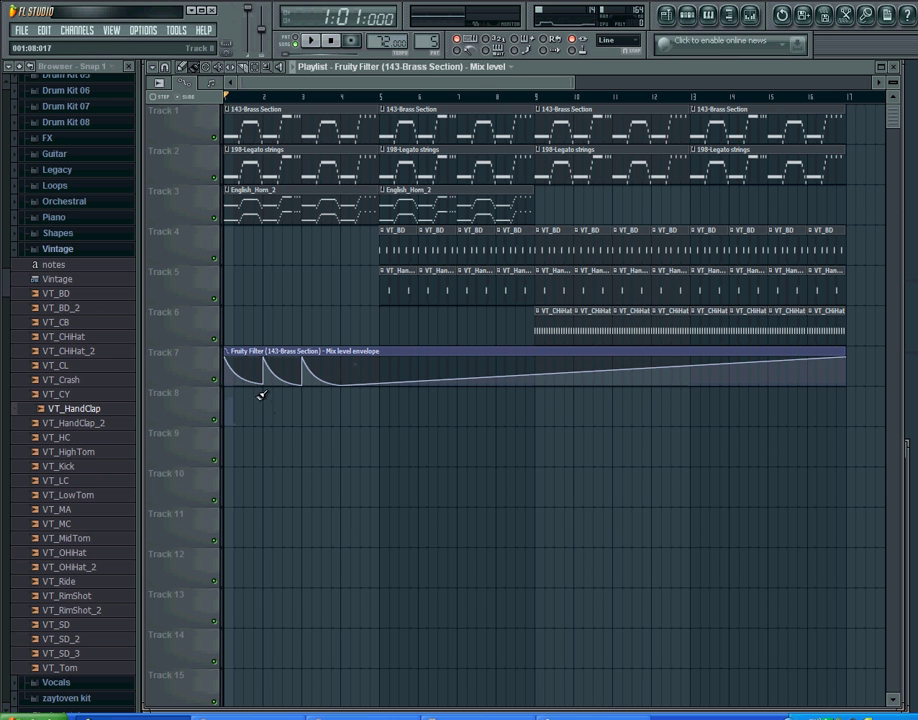
# From the mixer, create a Fruity Reeverb mix-level automation clip
pyautogui.click(755, 15)
pyautogui.rightClick(897, 500)
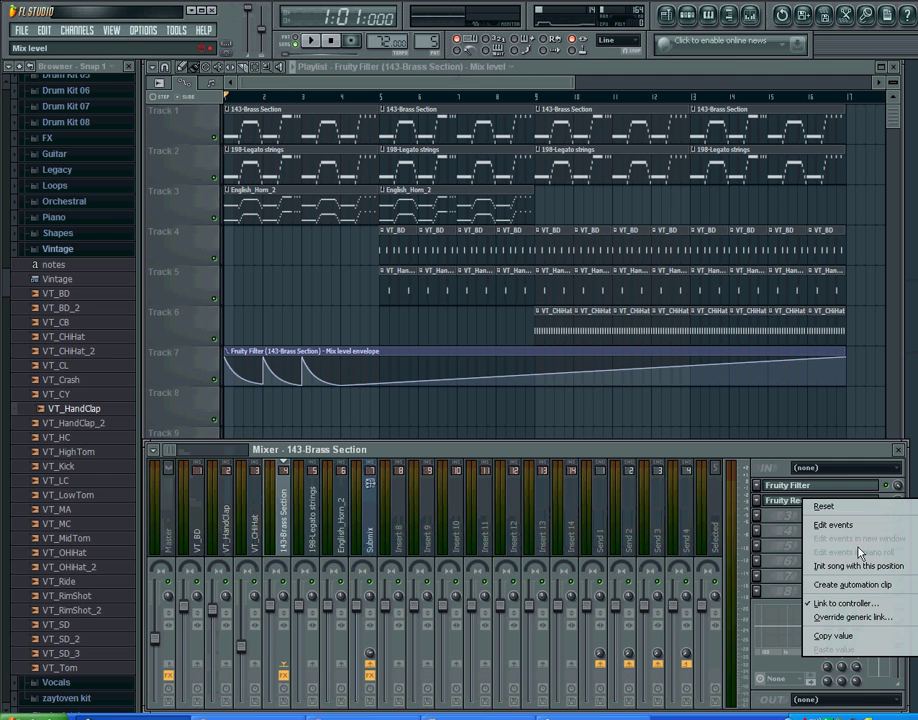
pyautogui.click(860, 584)
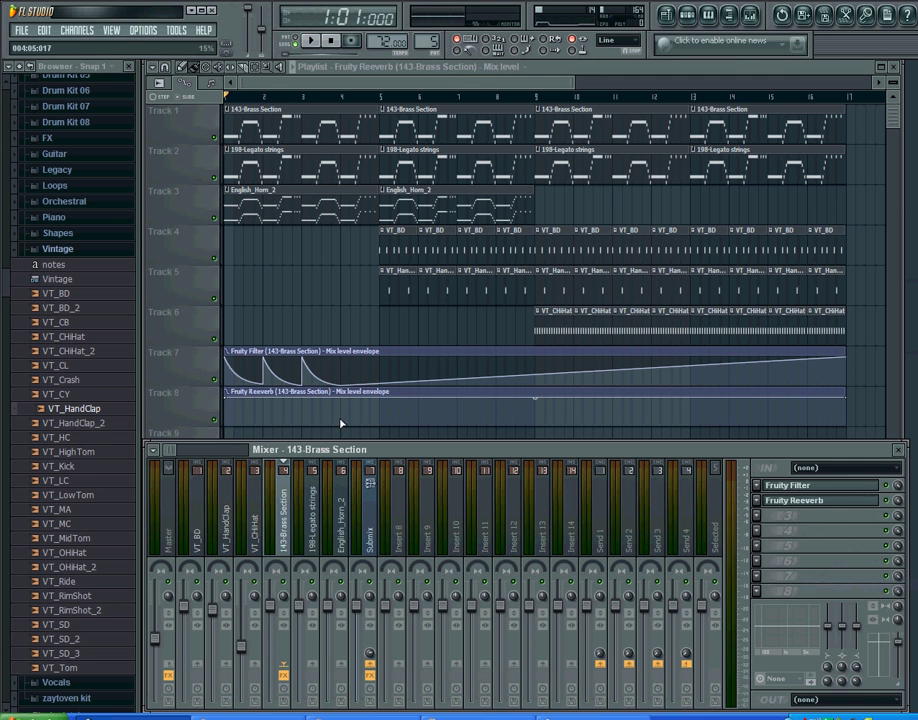
# Try drawing a decay on the Track 8 Reeverb envelope, then delete that clip
pyautogui.click(268, 398)
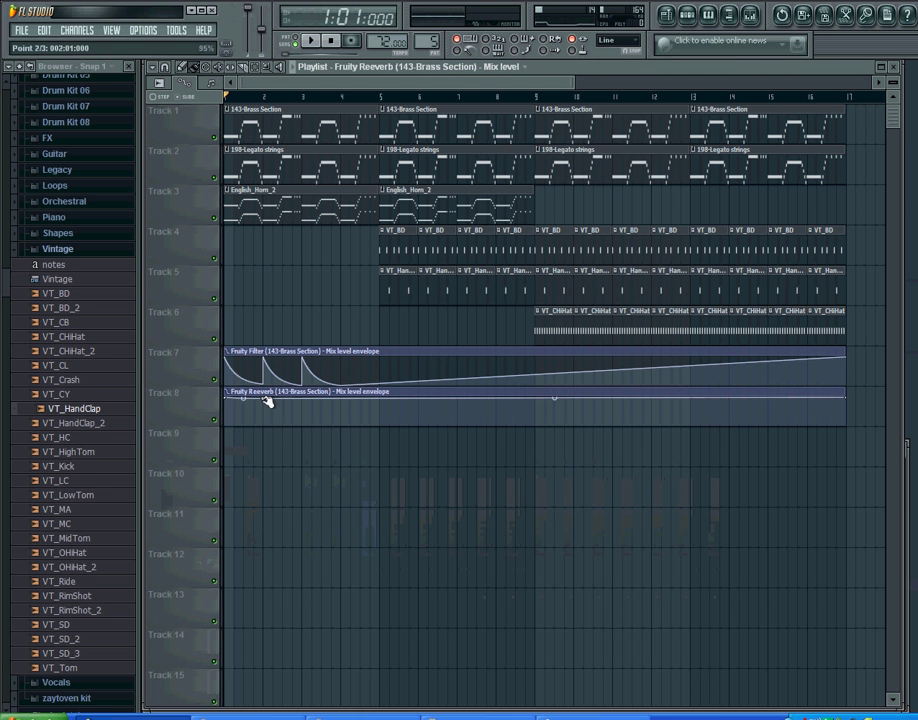
pyautogui.moveTo(268, 400); pyautogui.dragTo(266, 453)
pyautogui.click(266, 403)
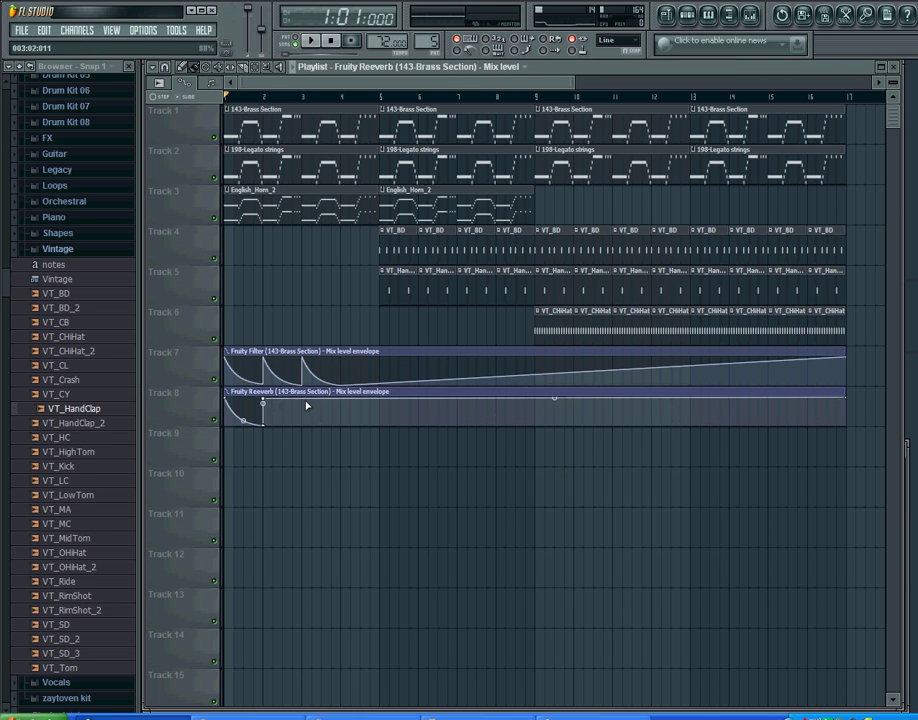
pyautogui.click(304, 399)
pyautogui.rightClick(303, 400)
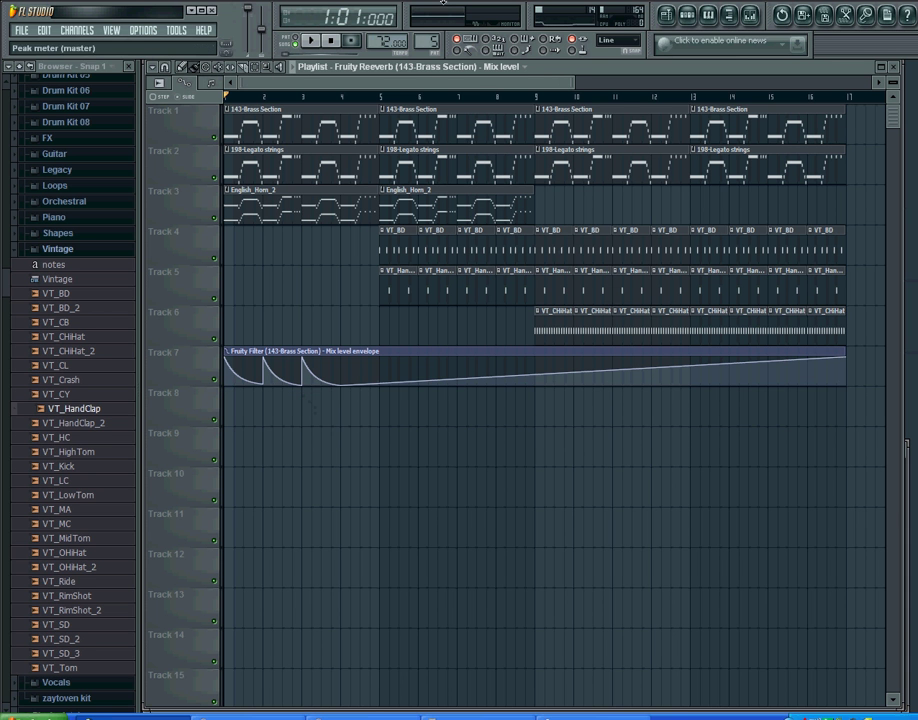
# Recreate the Fruity Reeverb mix-level automation clip on Track 8 and hide the mixer with F9
pyautogui.click(752, 18)
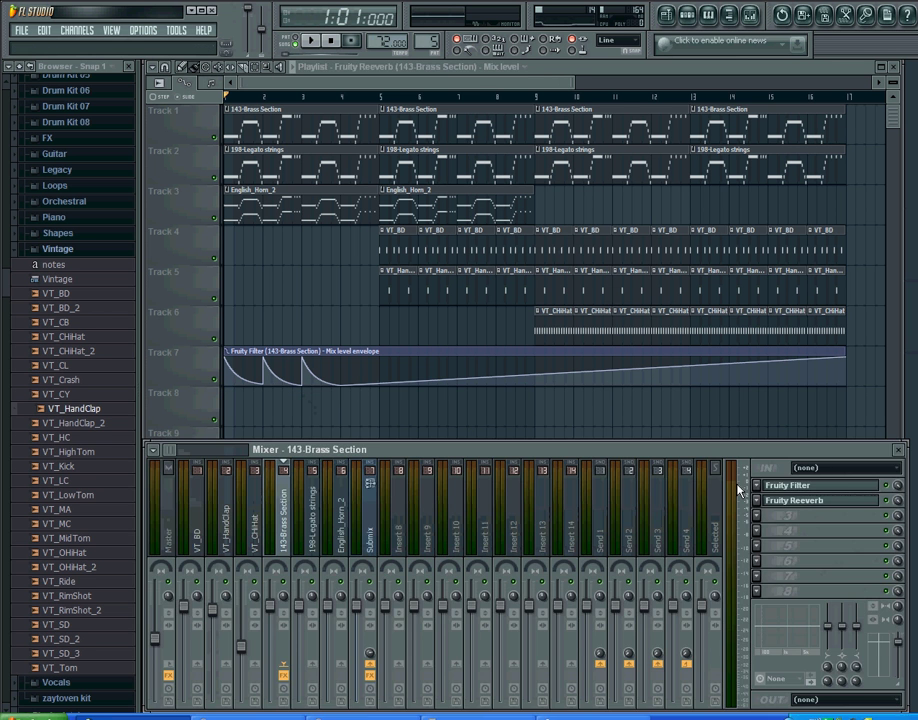
pyautogui.click(795, 500)
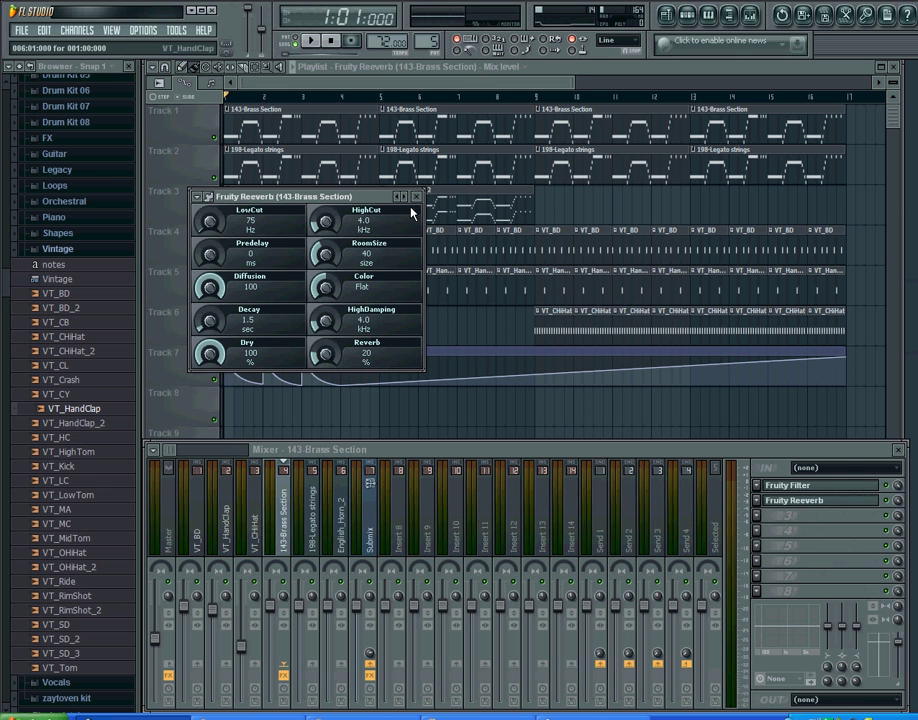
pyautogui.rightClick(897, 500)
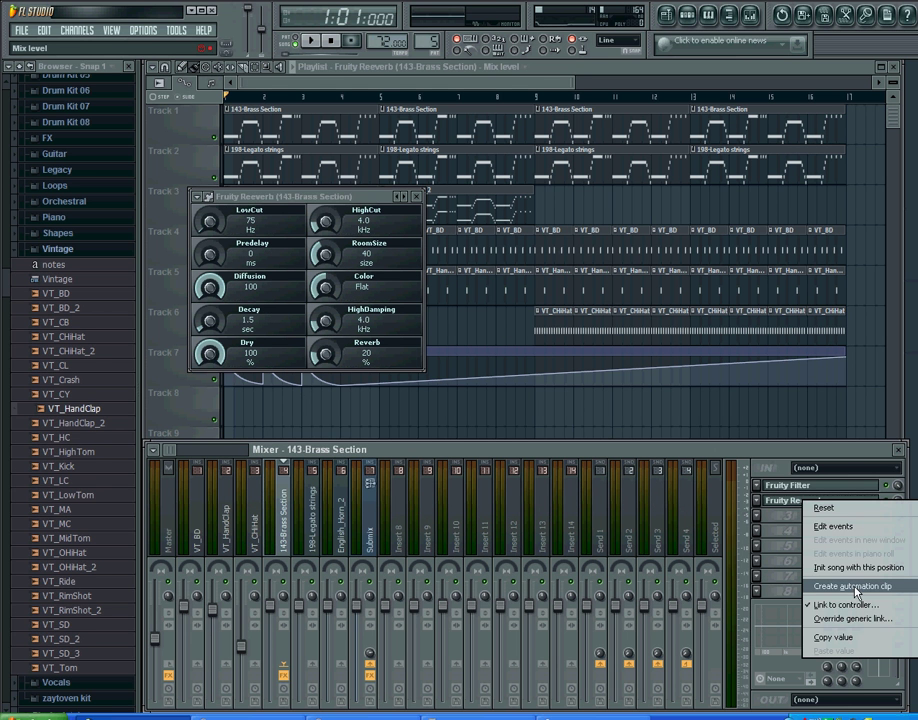
pyautogui.click(852, 587)
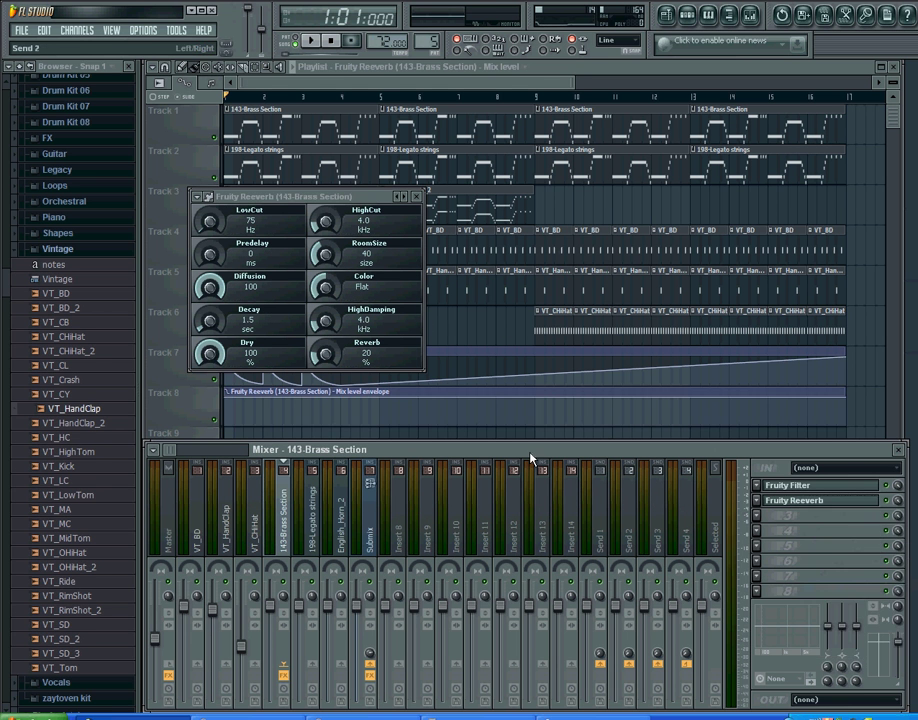
pyautogui.click(419, 197)
pyautogui.press('F9')
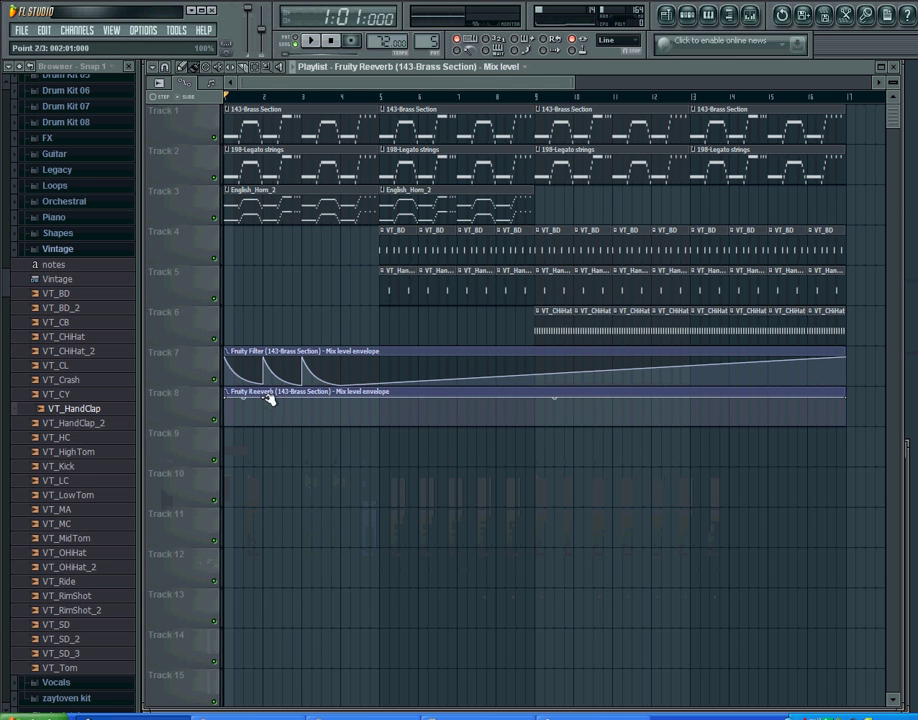
# Draw three steep dips near bars 3 and 4 on Track 8's Reeverb envelope, then play the song
pyautogui.moveTo(268, 398); pyautogui.dragTo(264, 425)
pyautogui.rightClick(264, 401)
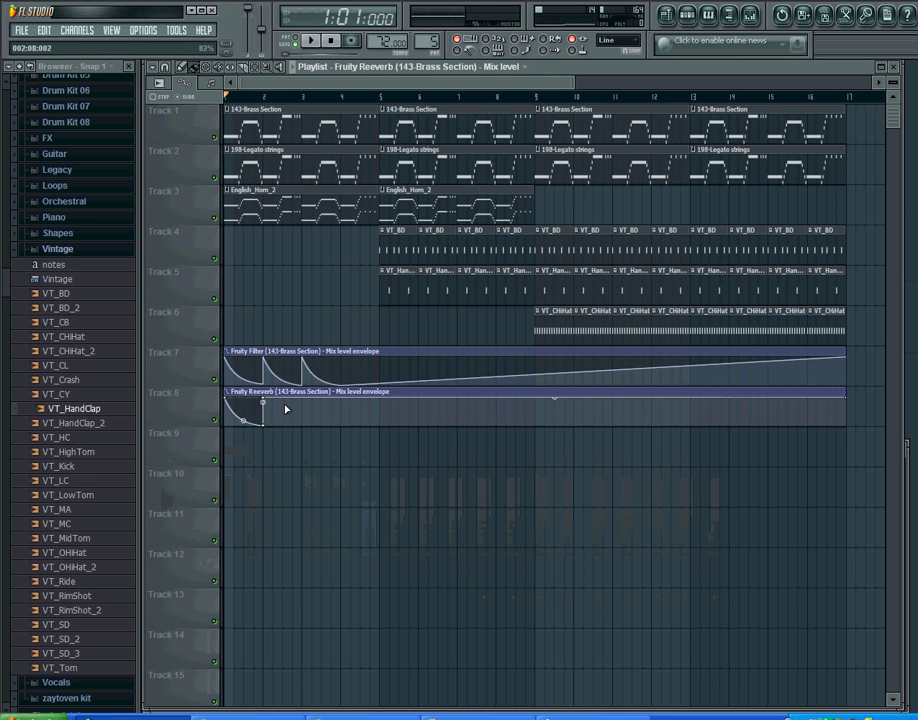
pyautogui.rightClick(306, 399)
pyautogui.moveTo(306, 399); pyautogui.dragTo(306, 425)
pyautogui.rightClick(303, 400)
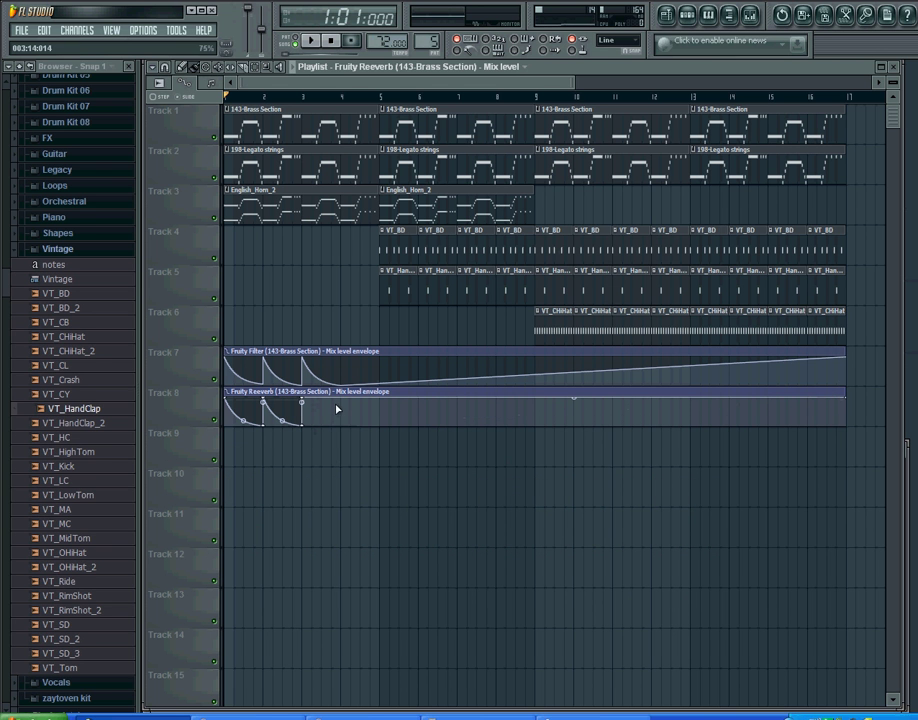
pyautogui.rightClick(342, 400)
pyautogui.moveTo(345, 402); pyautogui.dragTo(348, 428)
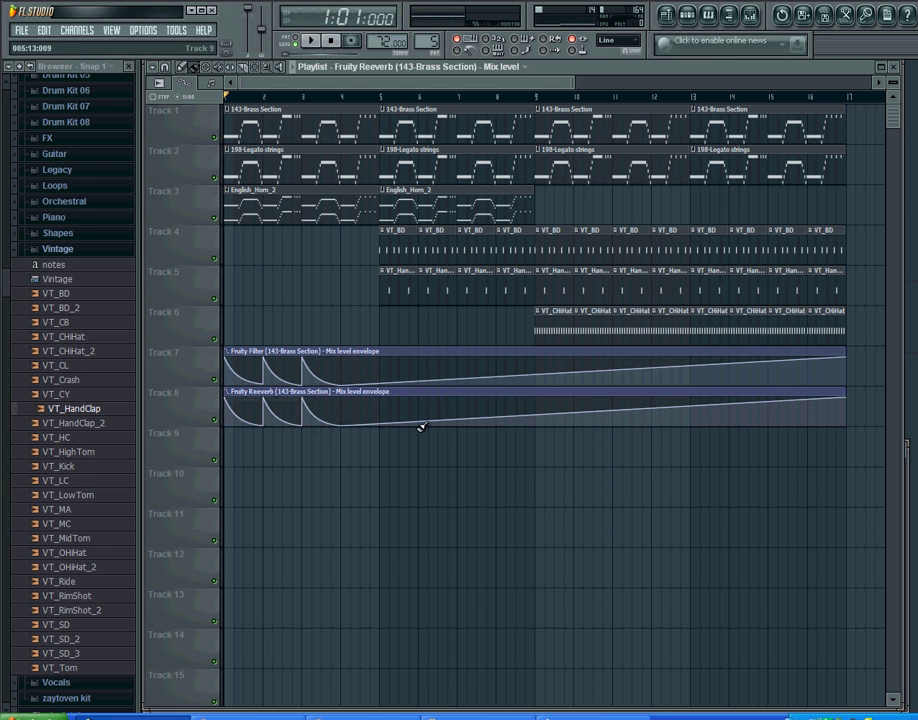
pyautogui.click(313, 43)
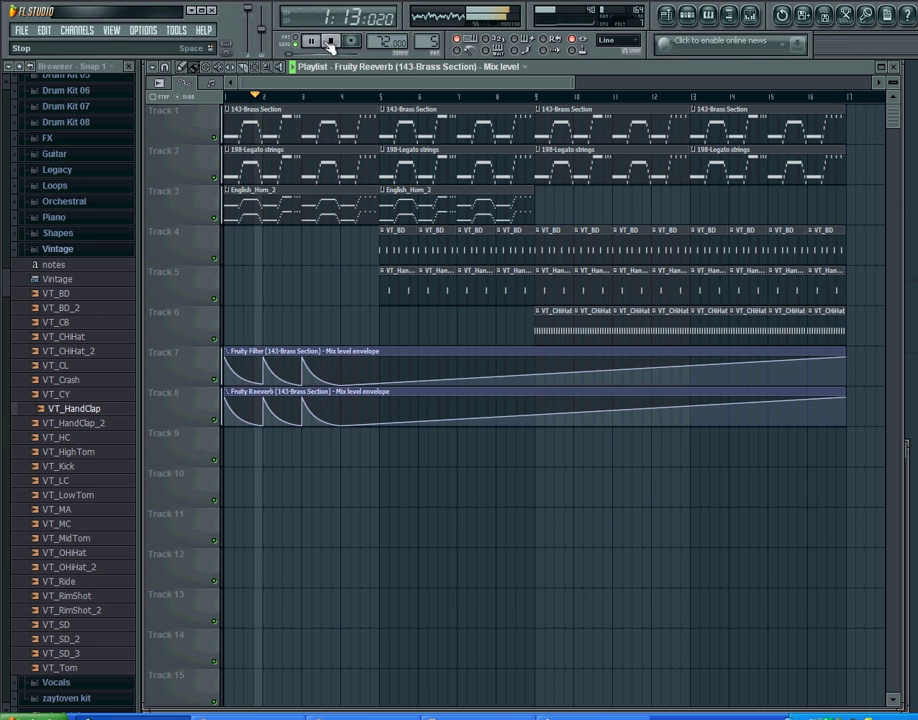
# Delete the Filter and Reeverb automation clips from Tracks 7 and 8, then stop playback
pyautogui.moveTo(305, 354)
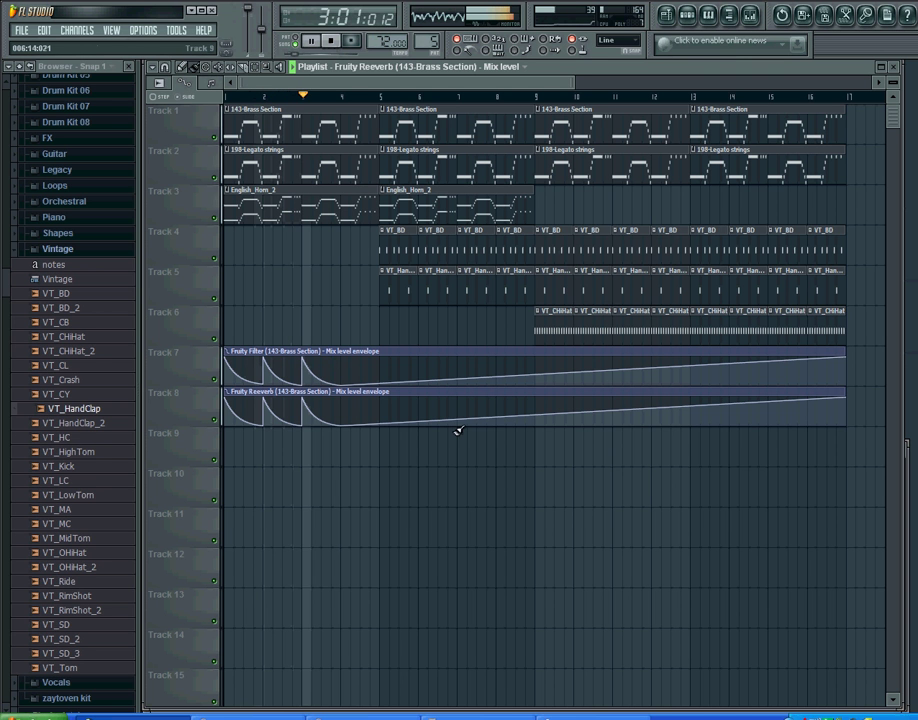
pyautogui.moveTo(475, 422)
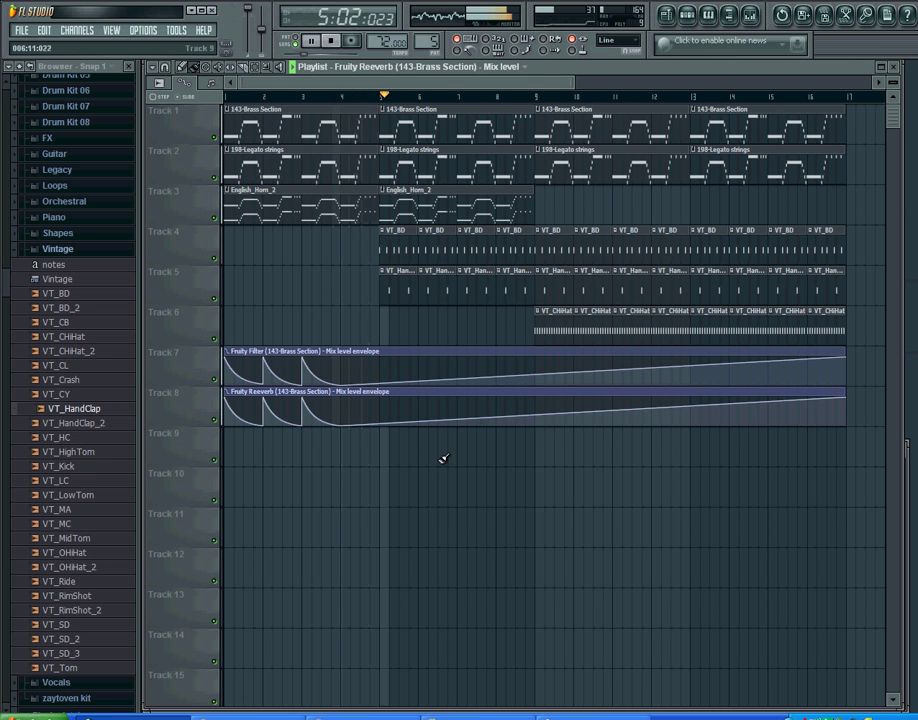
pyautogui.rightClick(279, 416)
pyautogui.rightClick(275, 351)
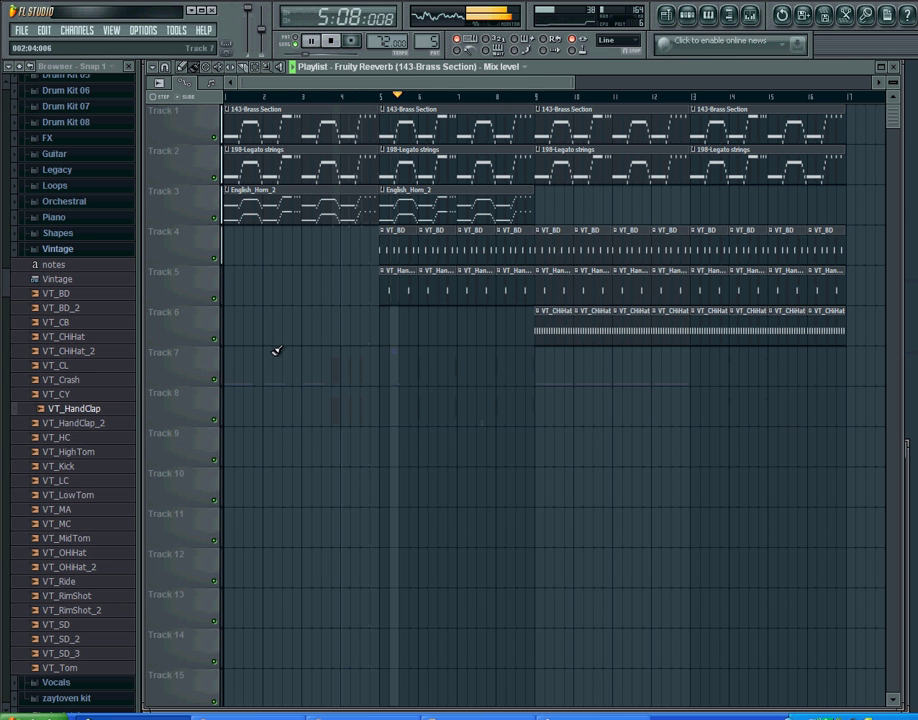
pyautogui.click(334, 42)
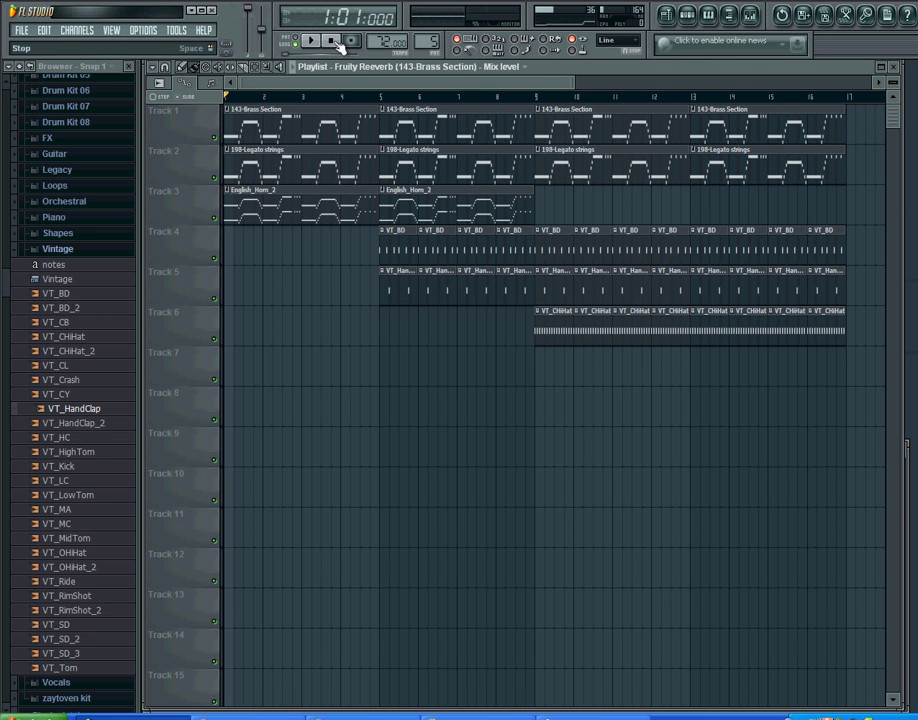